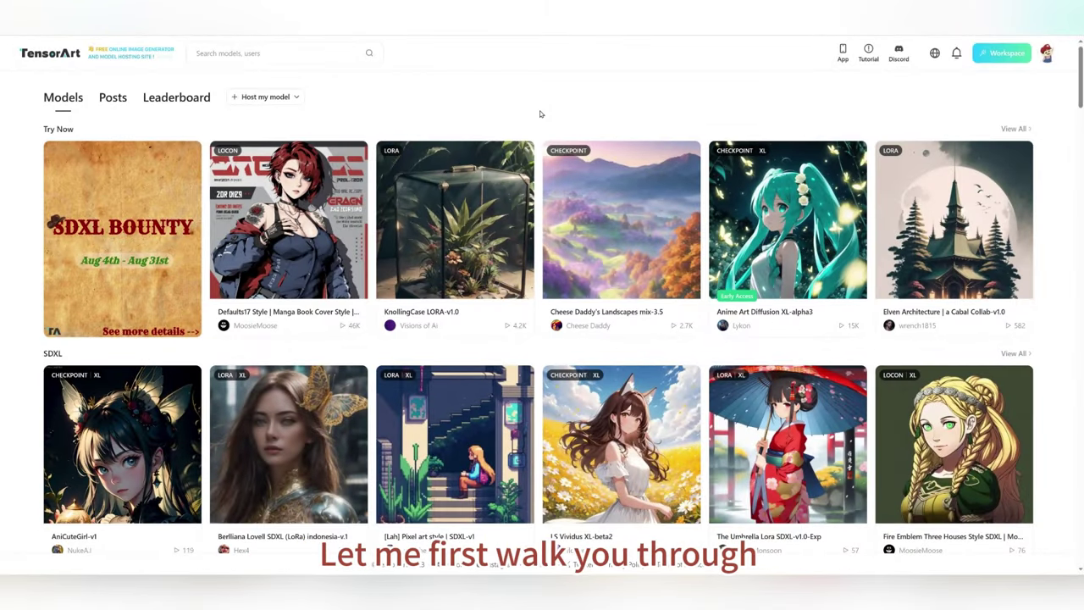
Search the models for SDXL, scroll the results, then open the mobile app download page.
left_click(316, 55)
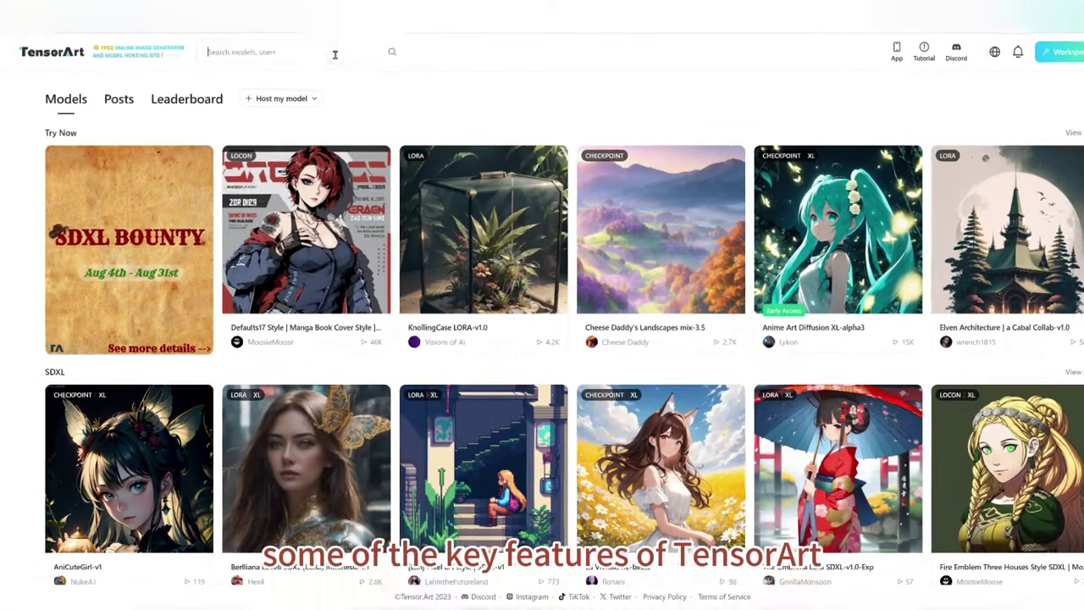
type("SDX")
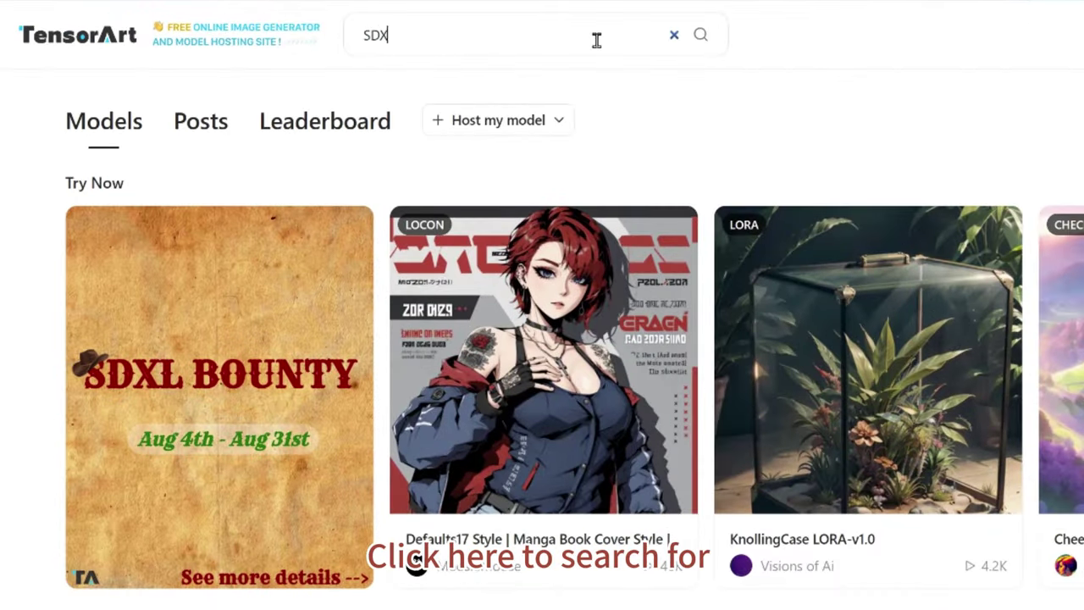
type("L")
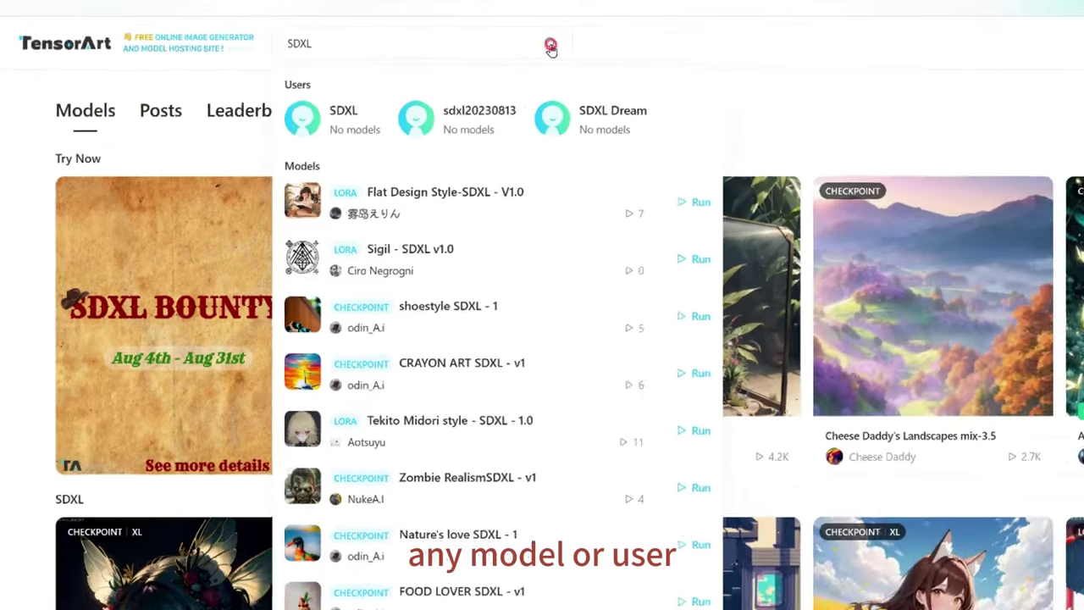
key("Return")
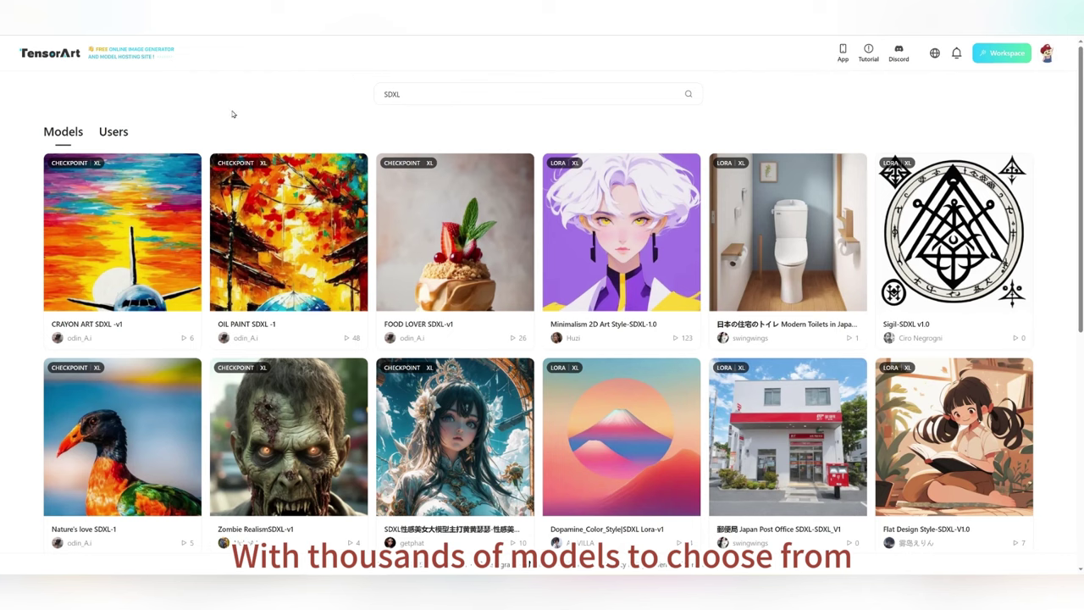
scroll(207, 160, "down", 5)
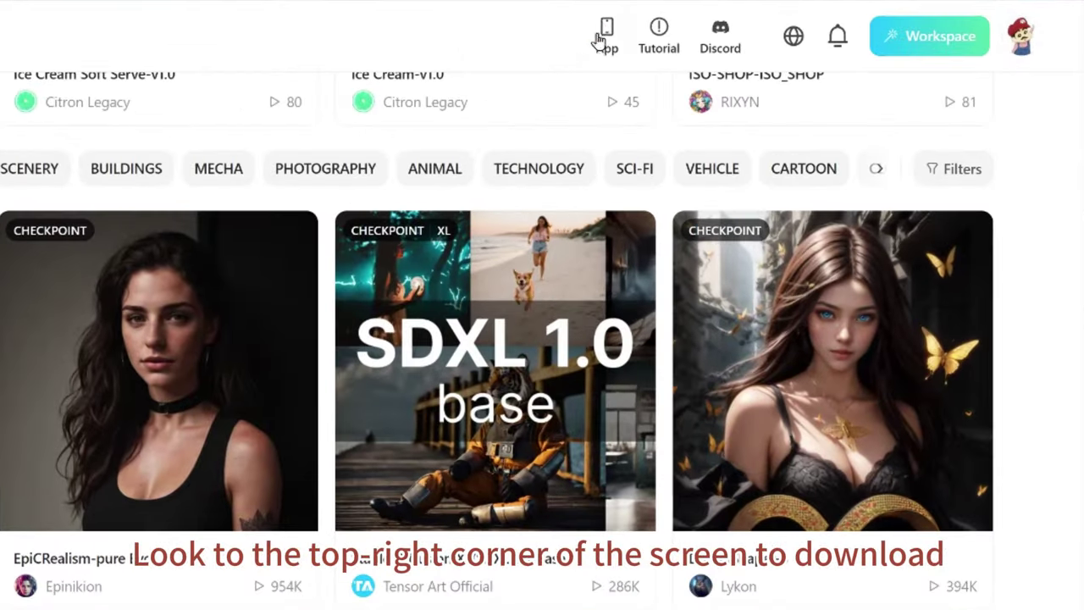
left_click(774, 44)
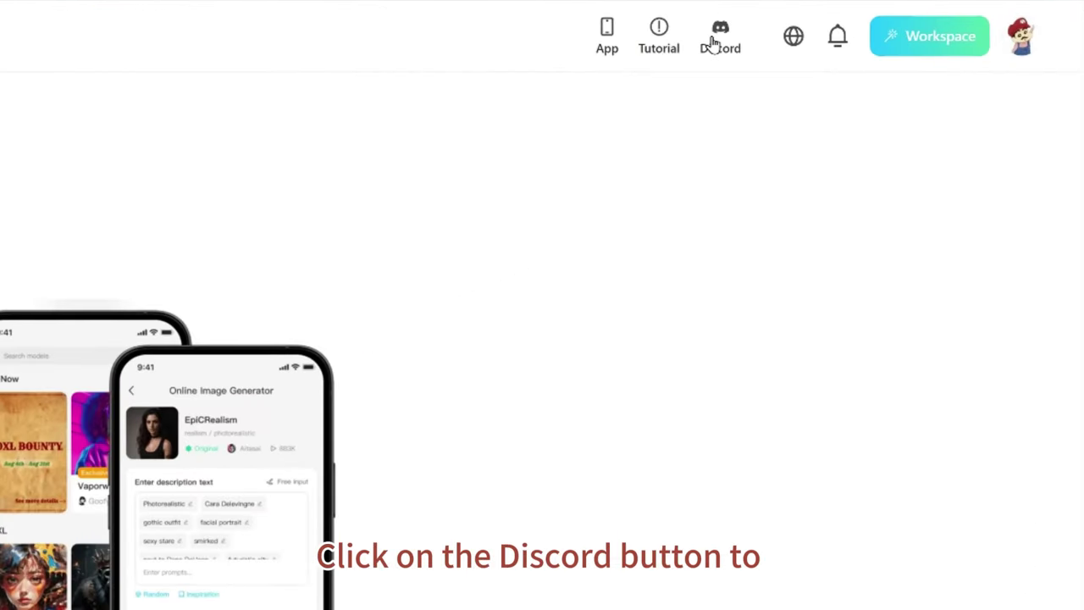
Accept the TensorArt Discord invite and read through the #announcement channel.
left_click(714, 42)
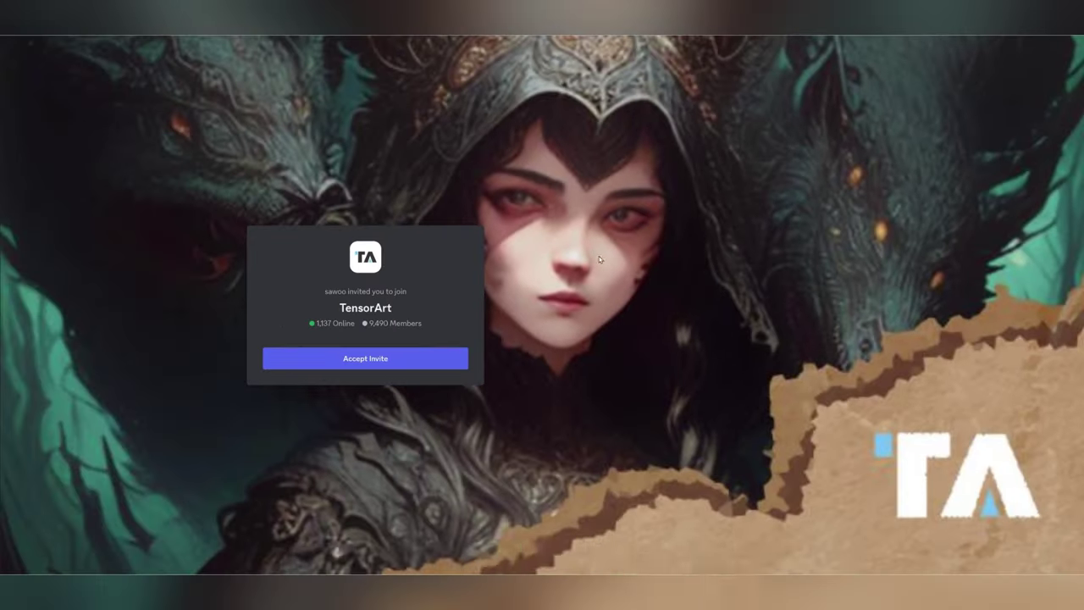
left_click(416, 358)
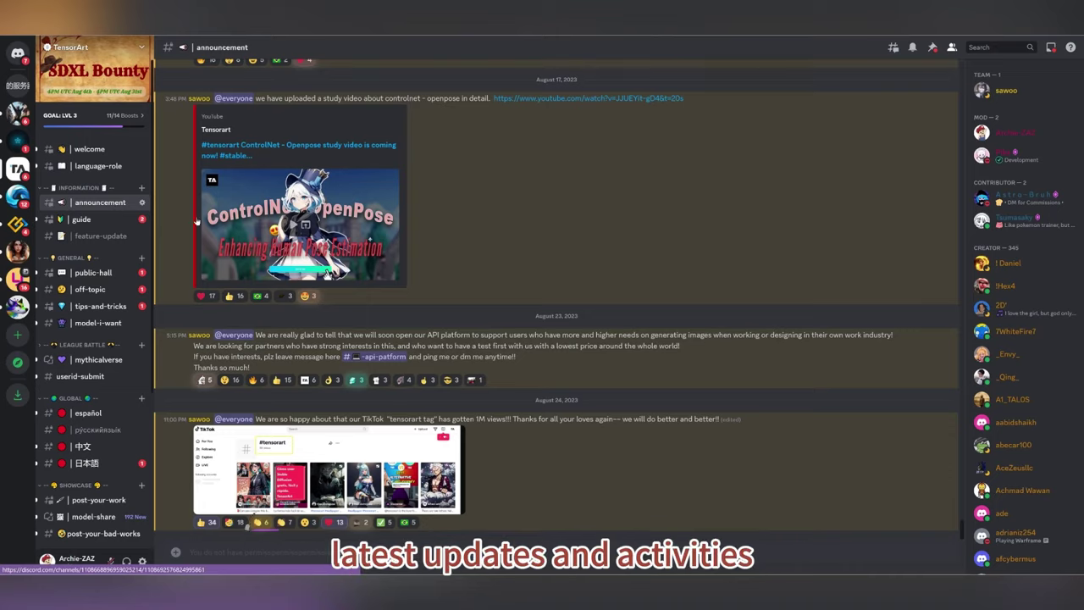
scroll(639, 285, "up", 8)
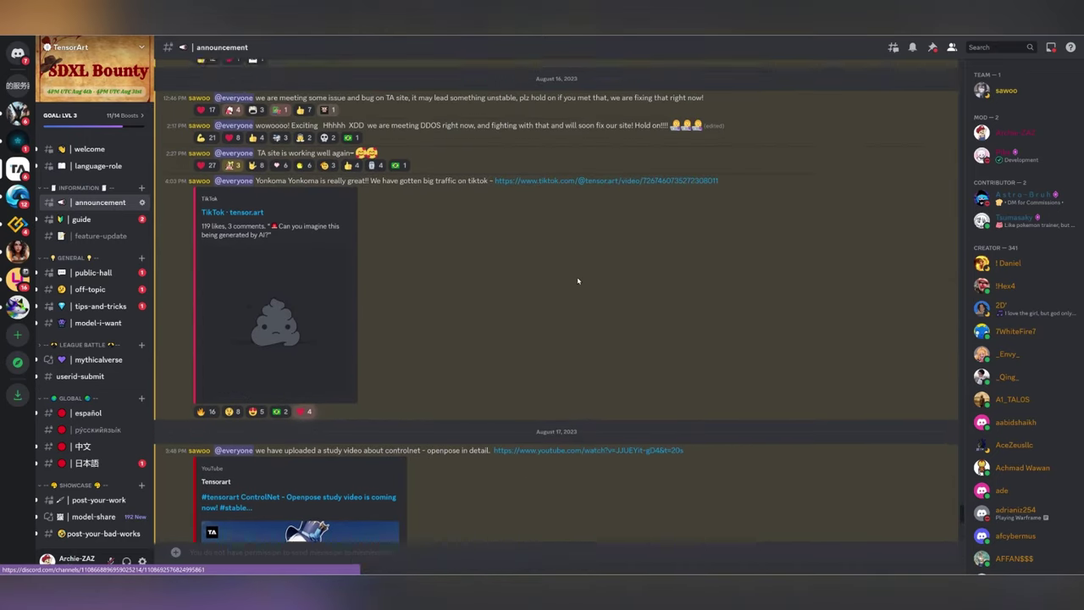
scroll(576, 281, "up", 2)
Read through the Spanish-language #español channel.
left_click(105, 415)
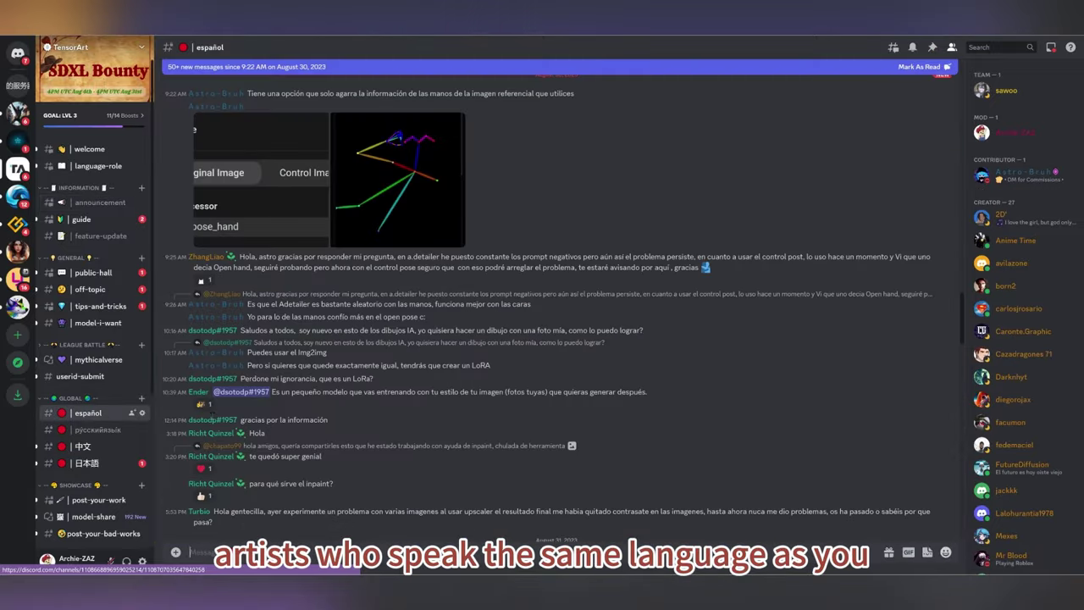
scroll(459, 419, "up", 3)
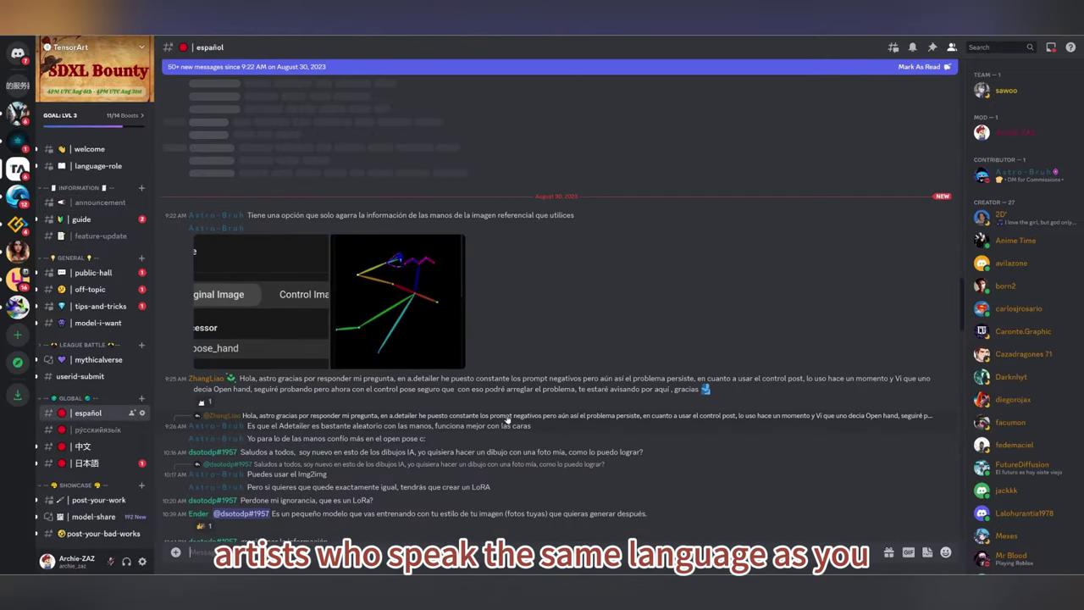
scroll(507, 419, "up", 3)
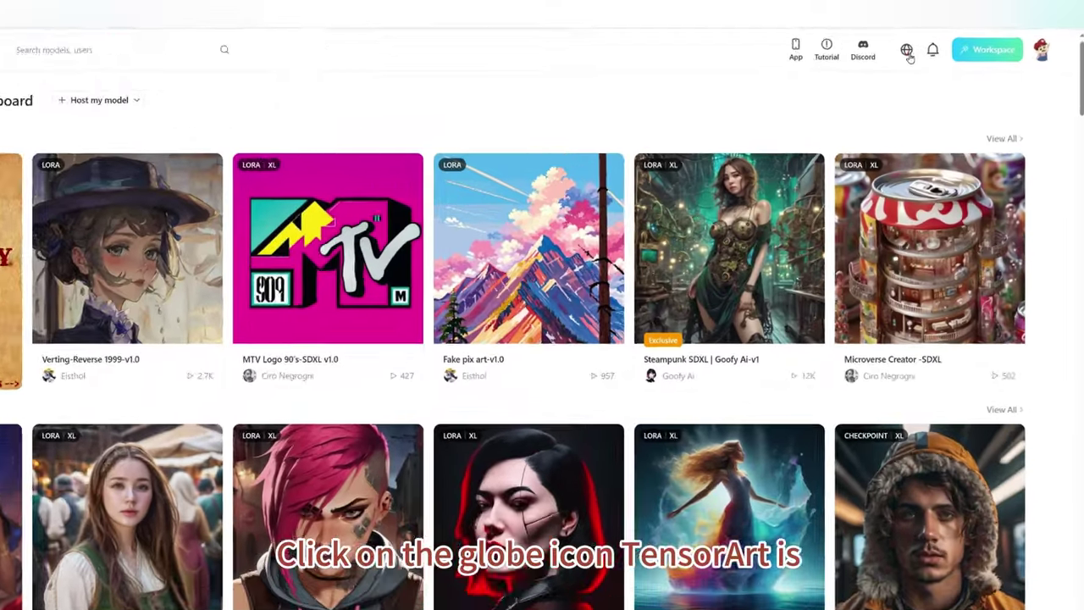
Switch the interface to Simplified Chinese, Japanese, Korean, then back to English.
left_click(907, 51)
left_click(852, 105)
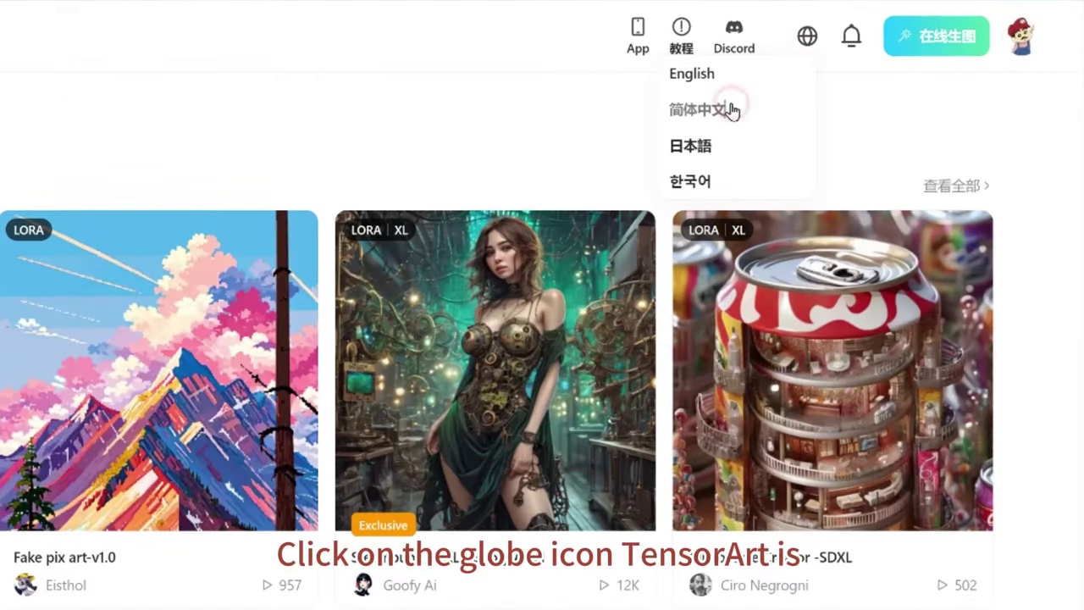
left_click(693, 147)
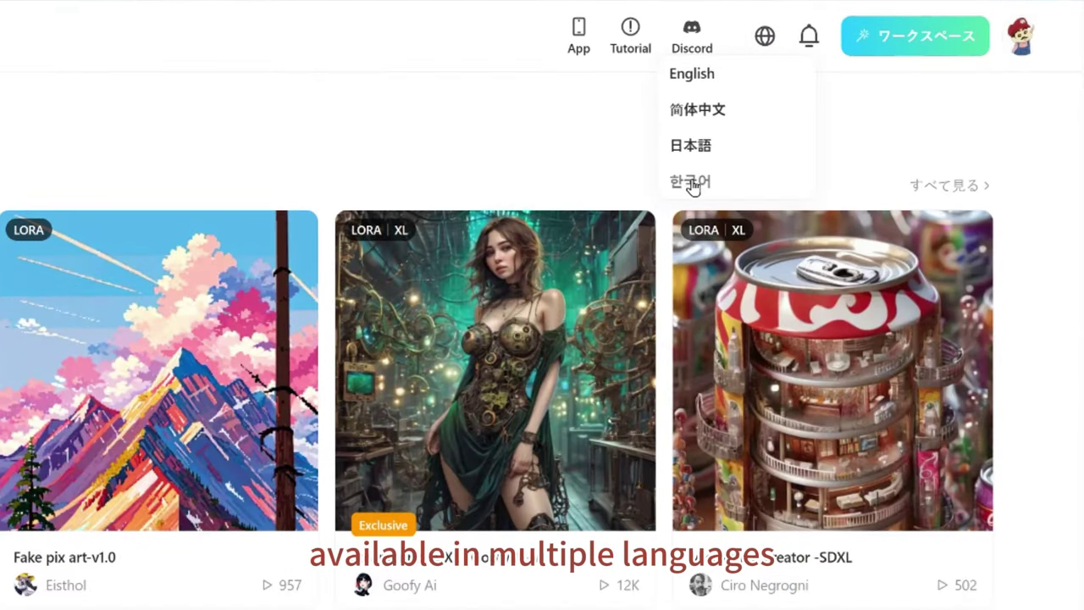
left_click(690, 183)
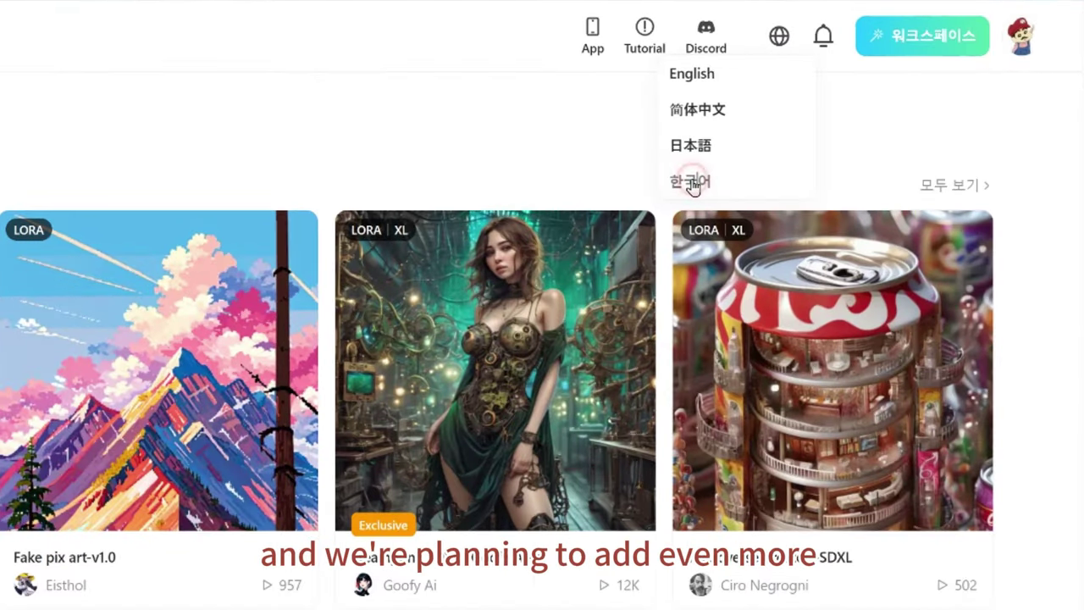
left_click(710, 83)
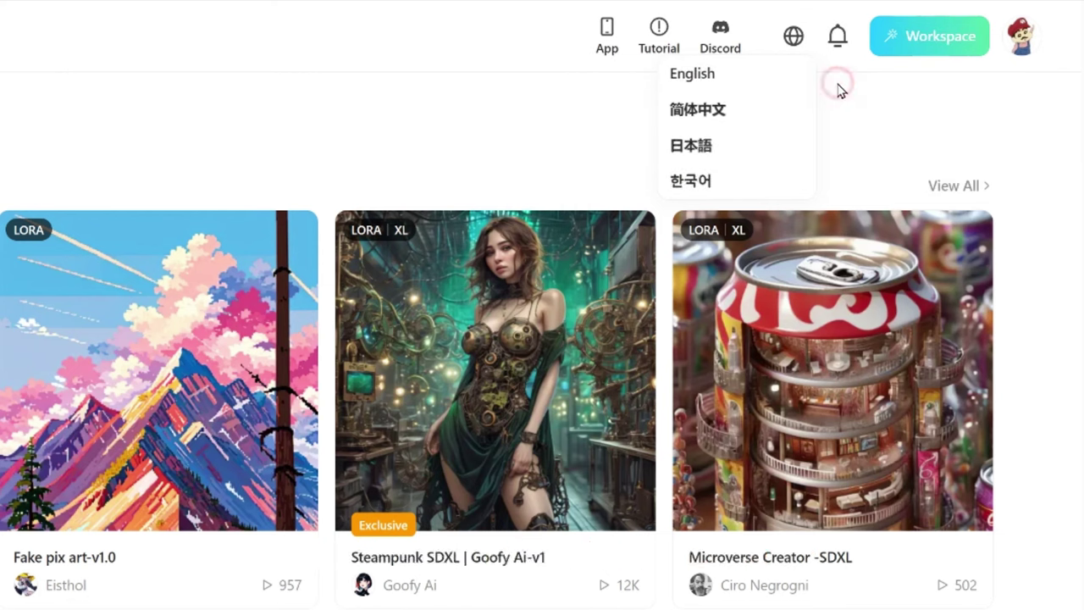
Open the notifications list and scroll through it.
left_click(839, 38)
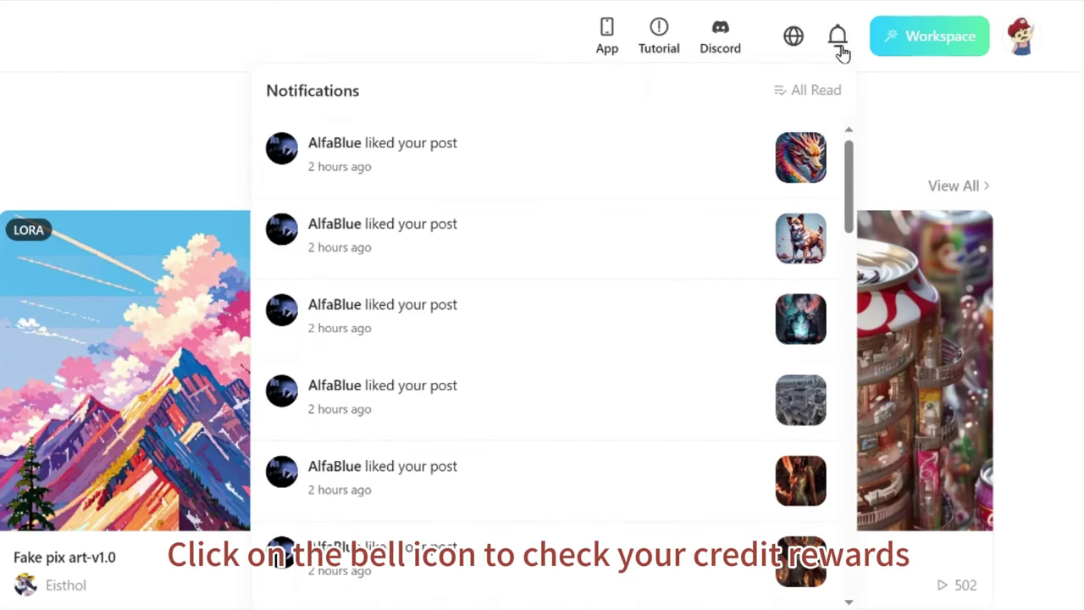
scroll(717, 194, "down", 5)
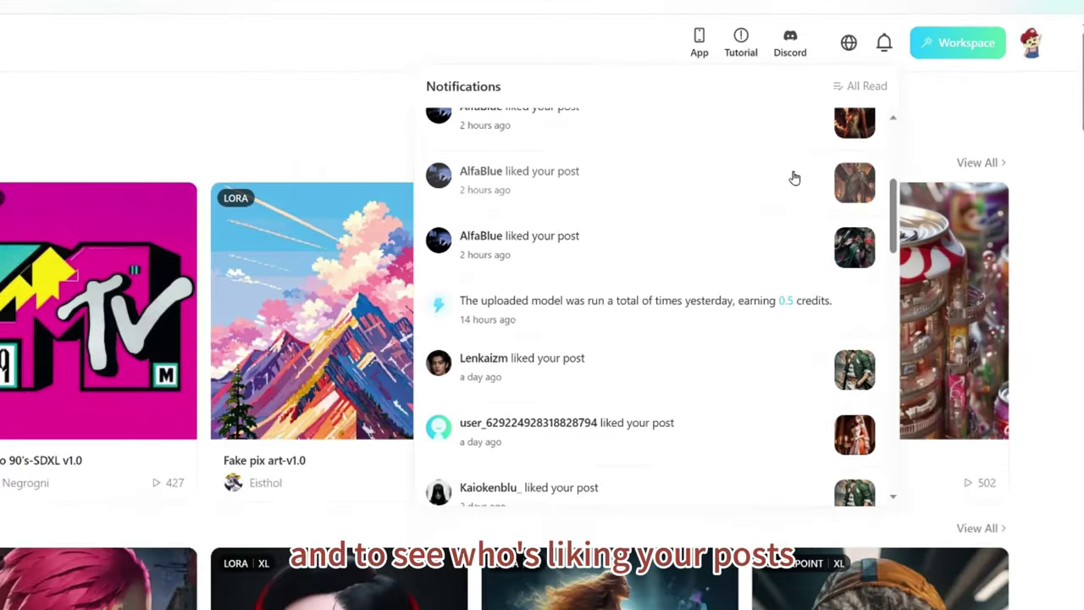
scroll(876, 173, "down", 4)
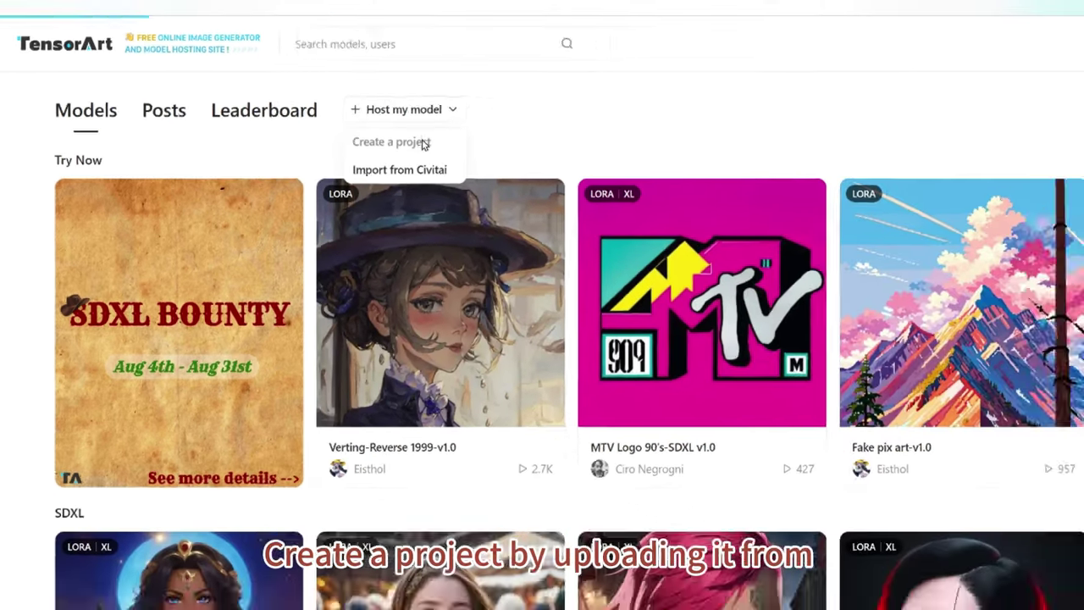
Open the Create a project form under Host my model and scroll through its fields.
left_click(538, 164)
scroll(282, 123, "down", 5)
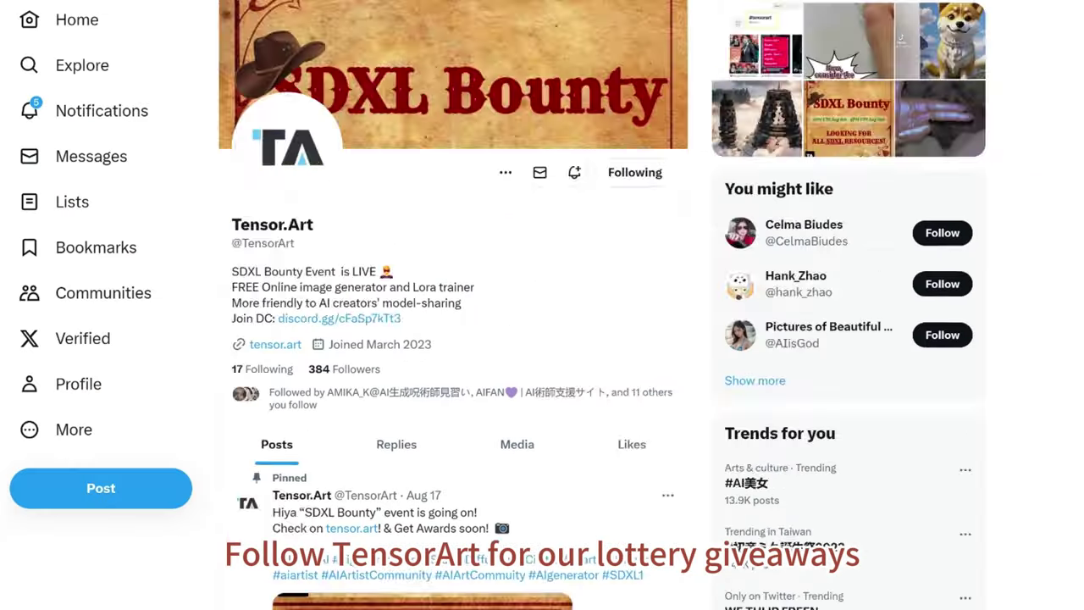
scroll(457, 339, "down", 10)
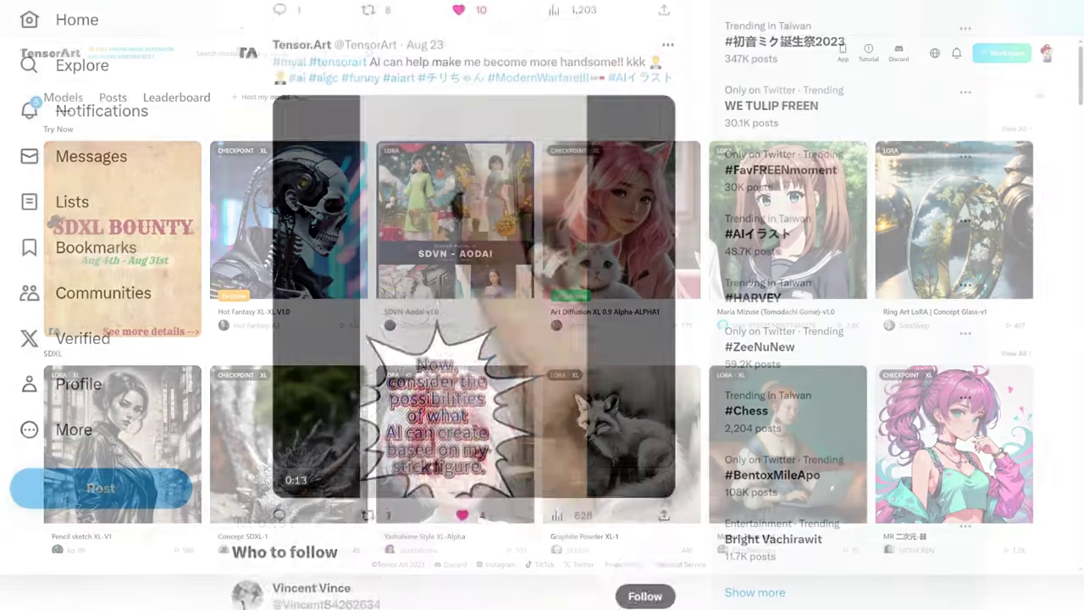
mouse_move(1048, 54)
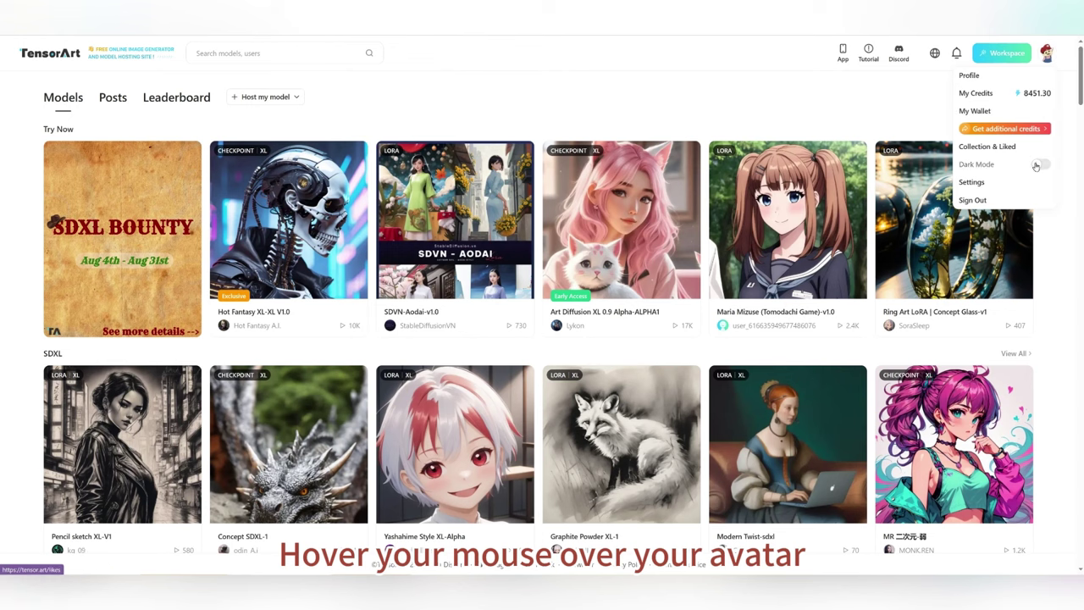
Toggle dark mode on and off twice, ending on the light theme.
left_click(1040, 165)
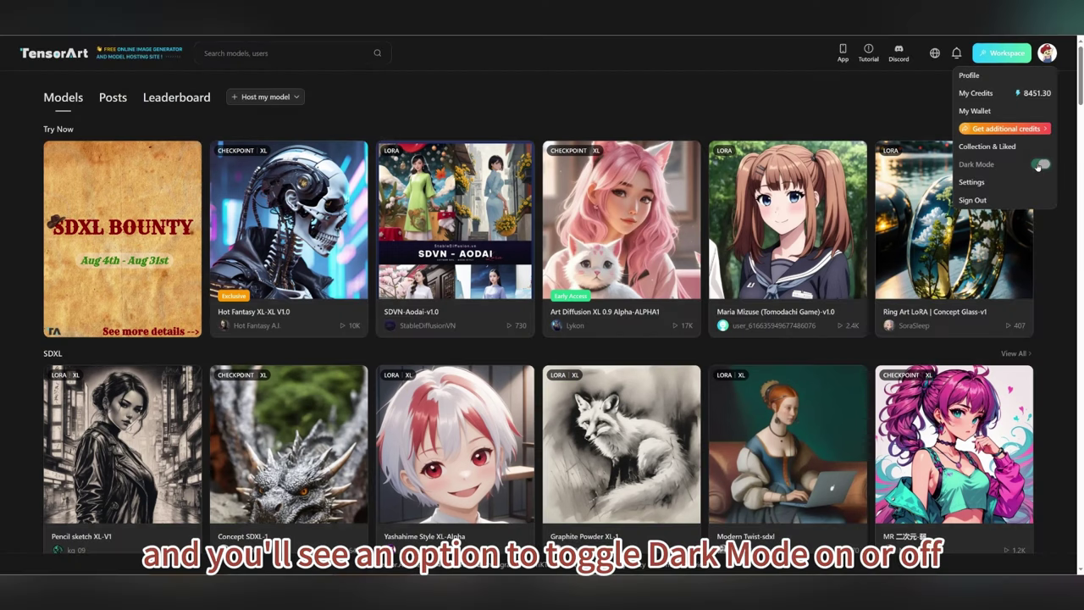
left_click(1039, 165)
left_click(1039, 165)
left_click(1039, 165)
In account settings, enable Mature Content and set the time zone manually, browsing the list.
left_click(971, 182)
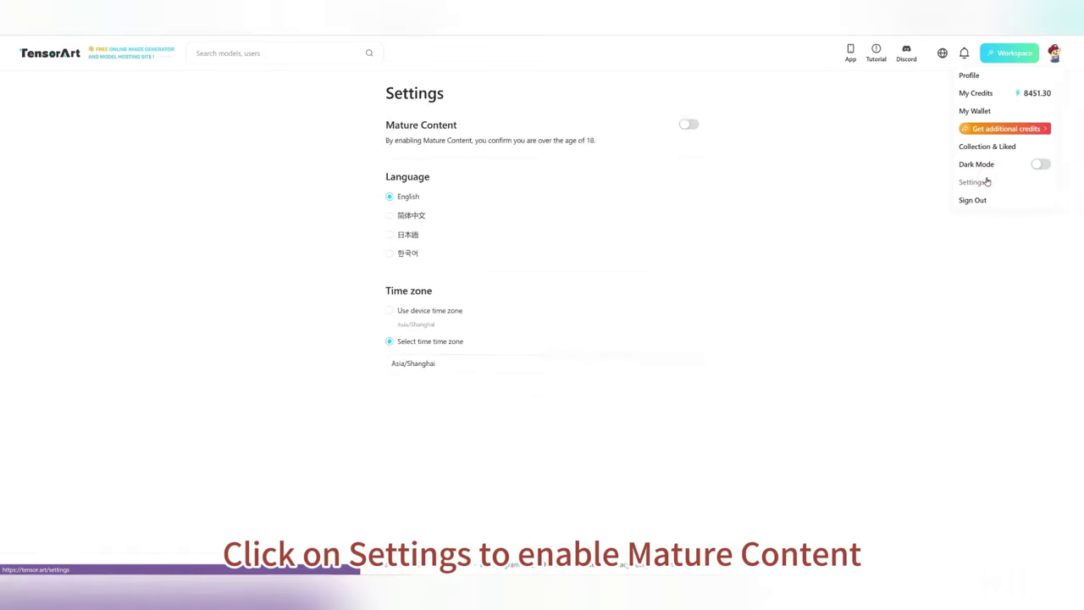
left_click(688, 124)
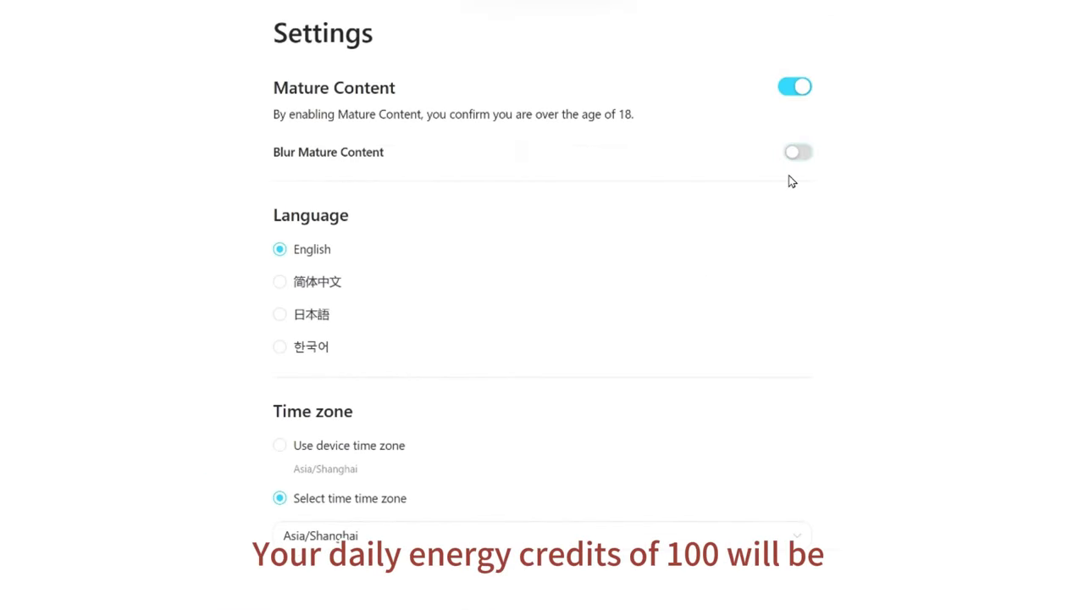
left_click(356, 501)
scroll(384, 475, "down", 1)
left_click(385, 476)
scroll(449, 339, "down", 3)
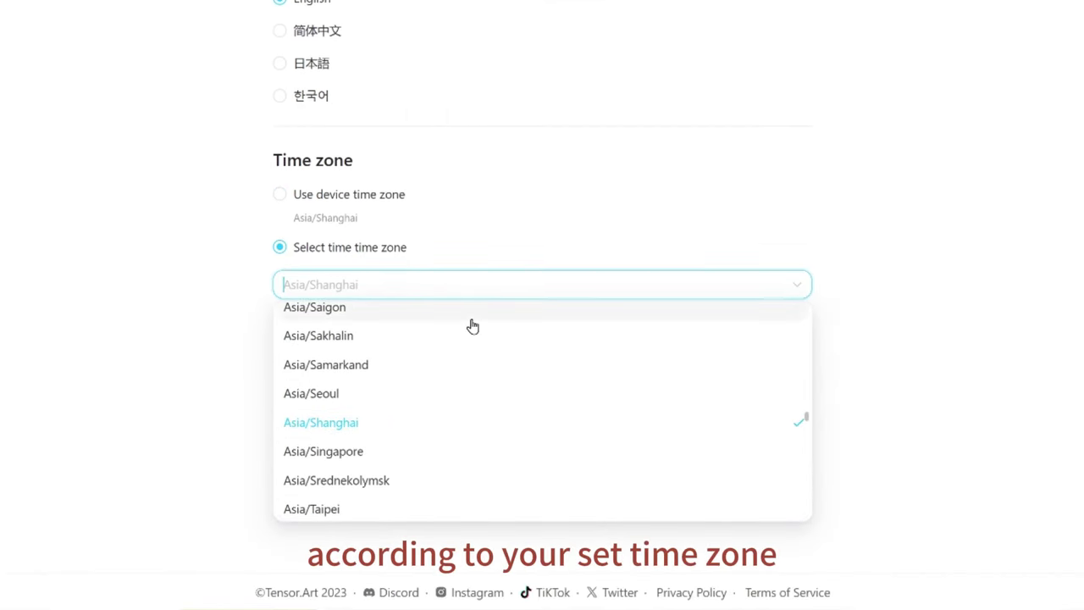
scroll(468, 330, "down", 4)
scroll(464, 329, "up", 2)
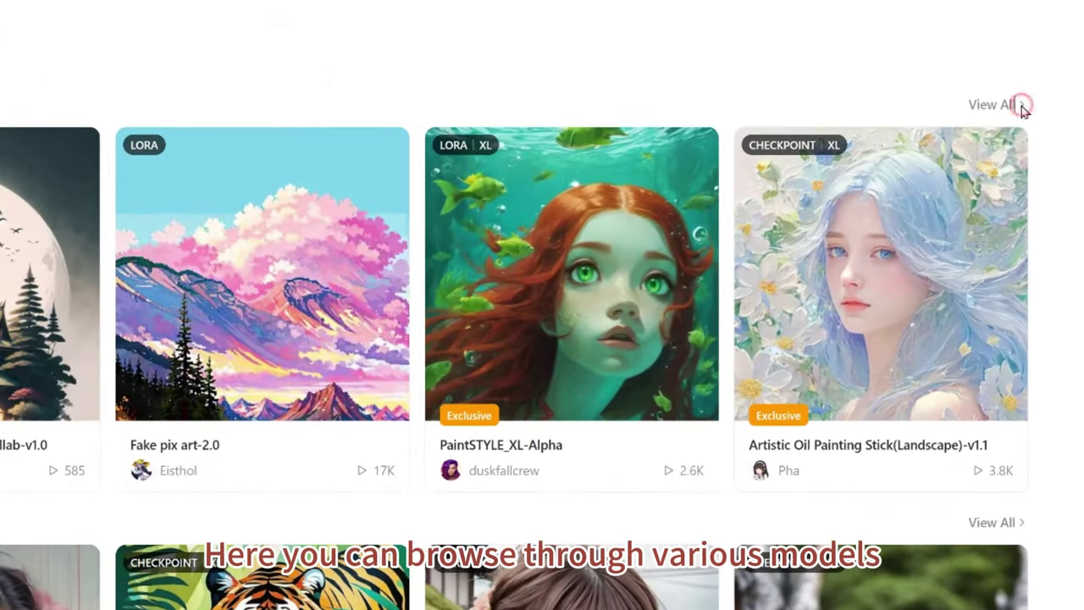
left_click(1021, 105)
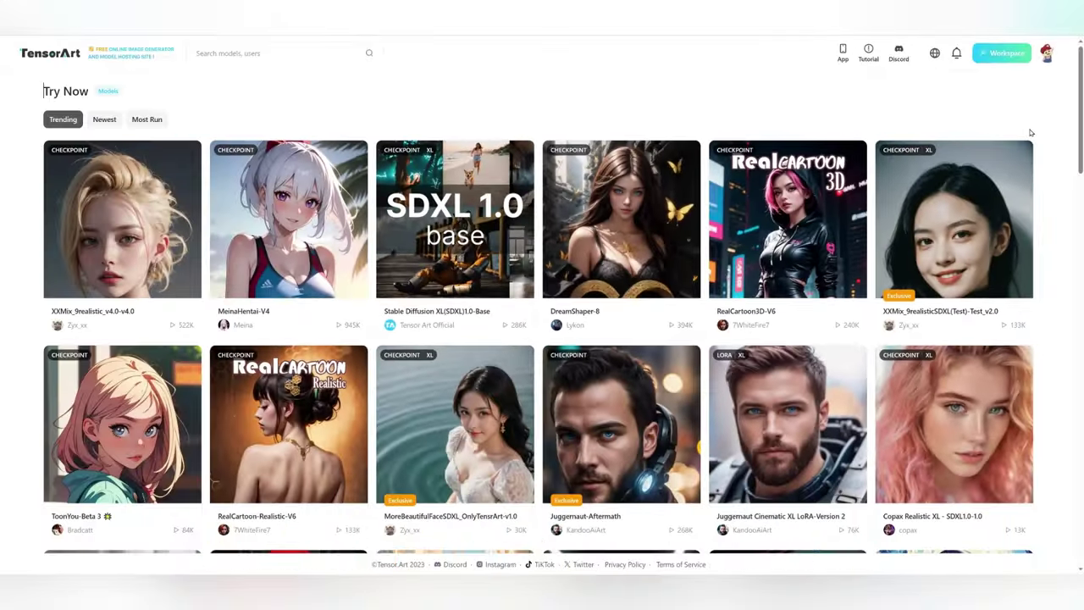
scroll(1031, 133, "down", 5)
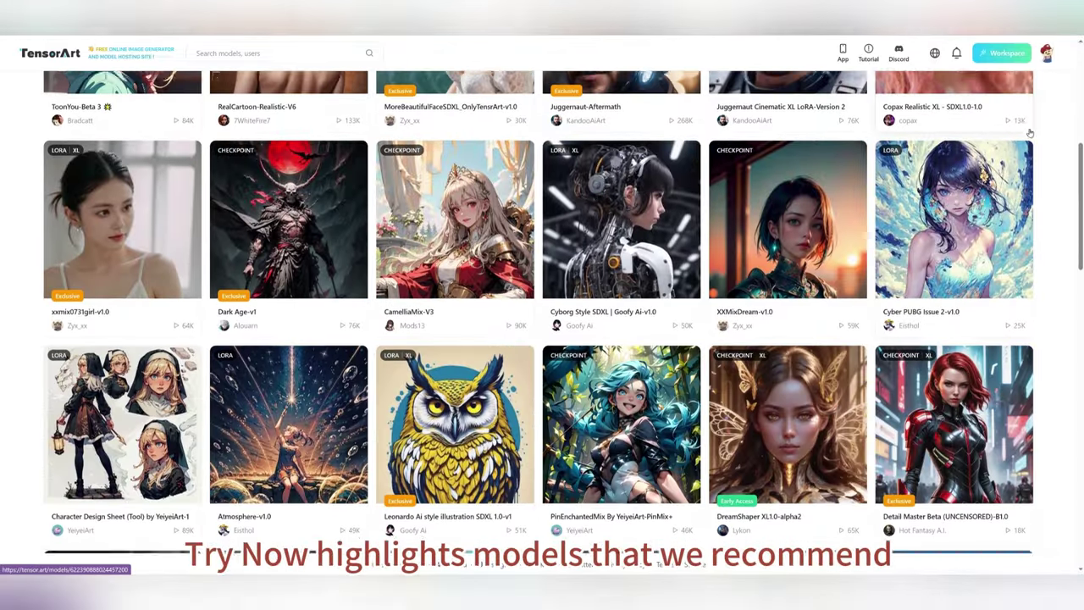
scroll(1031, 133, "down", 6)
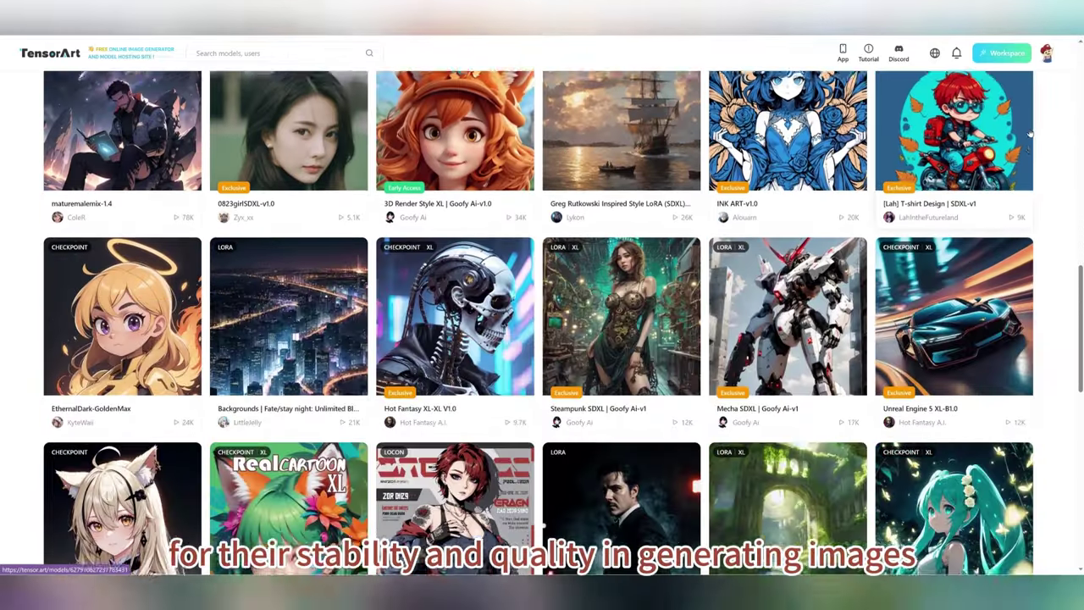
scroll(1031, 133, "down", 6)
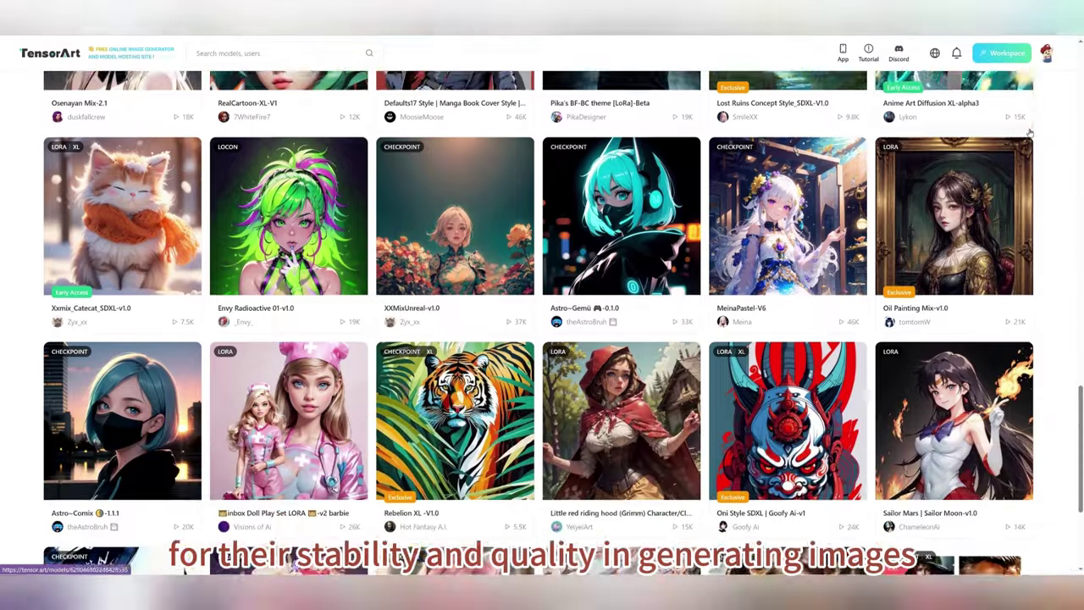
scroll(1030, 133, "down", 1)
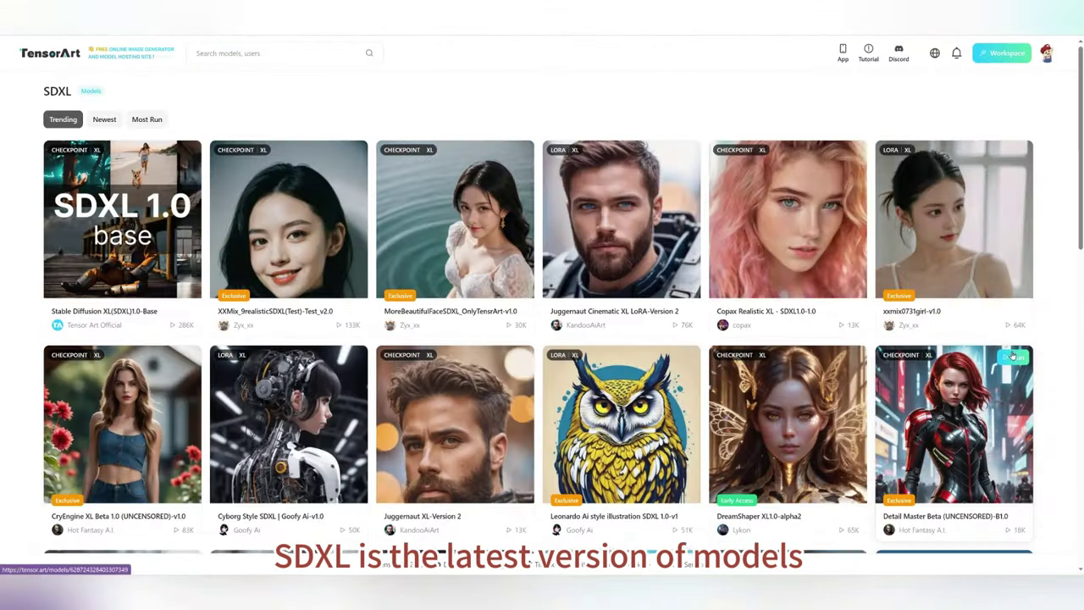
scroll(1013, 356, "down", 5)
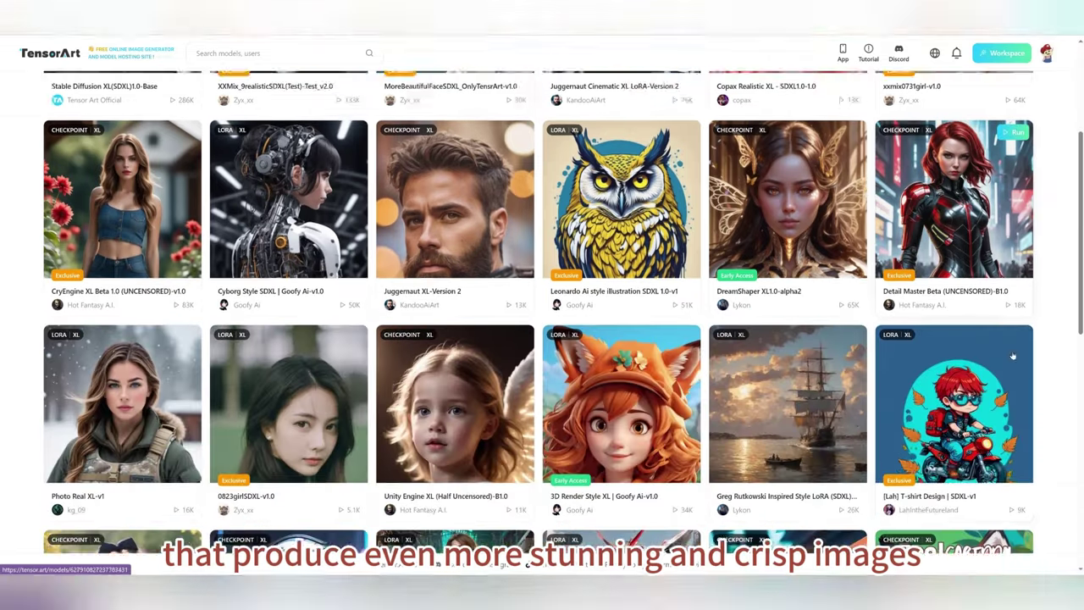
scroll(1013, 357, "down", 4)
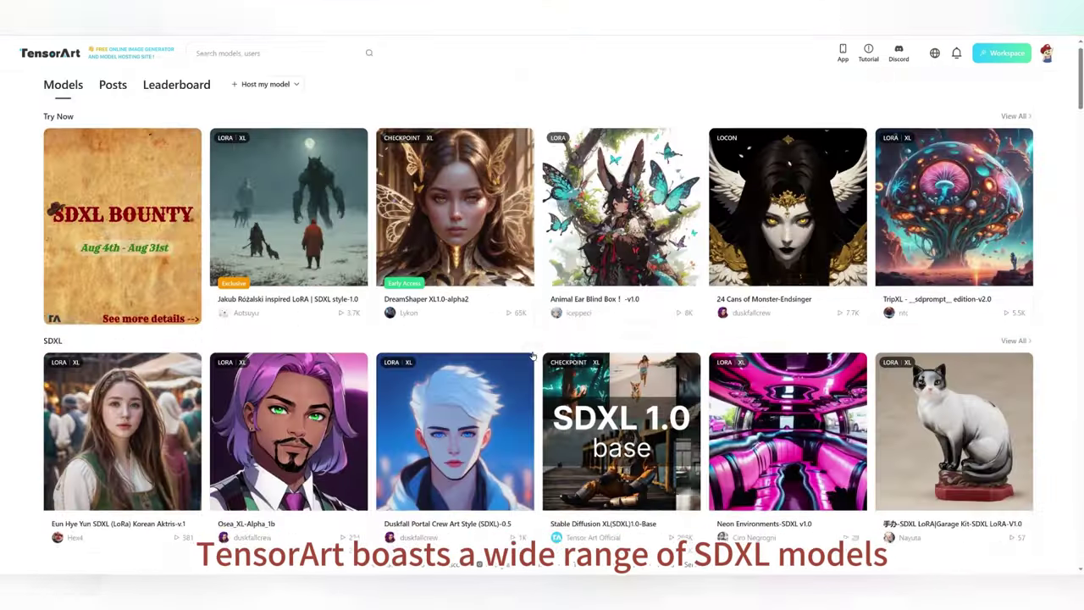
Open the full Exclusive models list and scroll down to the Most Run all-models grid.
scroll(532, 356, "down", 5)
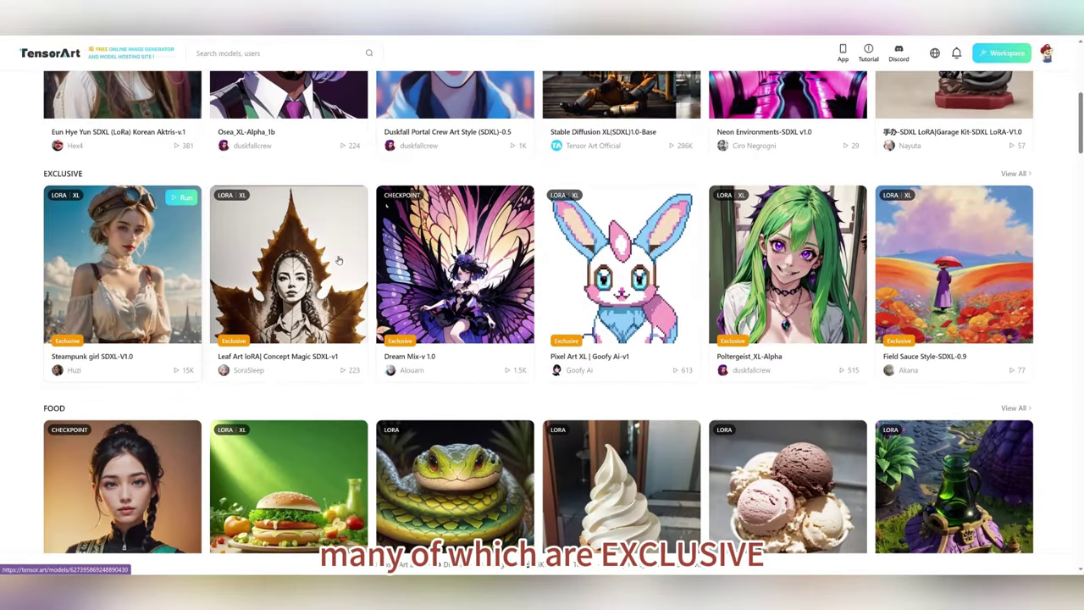
left_click(1017, 174)
scroll(1019, 177, "down", 6)
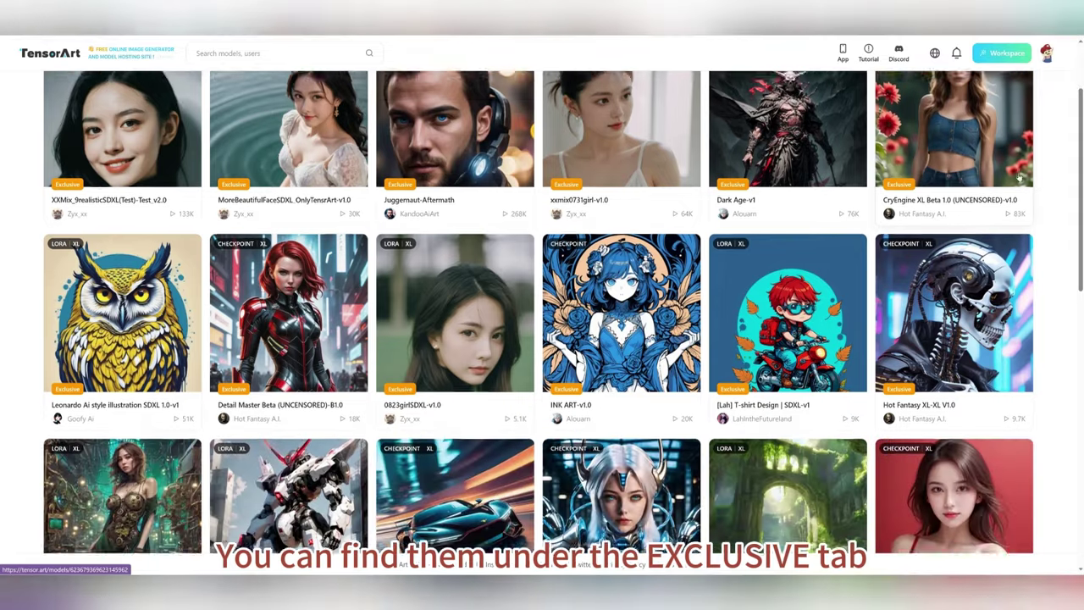
scroll(1019, 176, "down", 5)
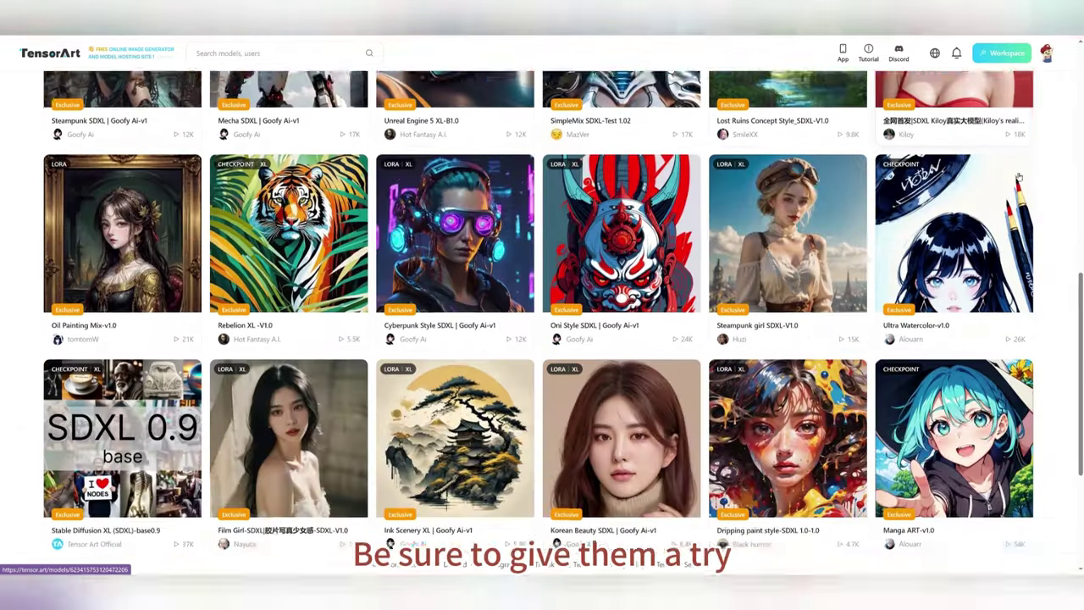
scroll(1019, 176, "down", 8)
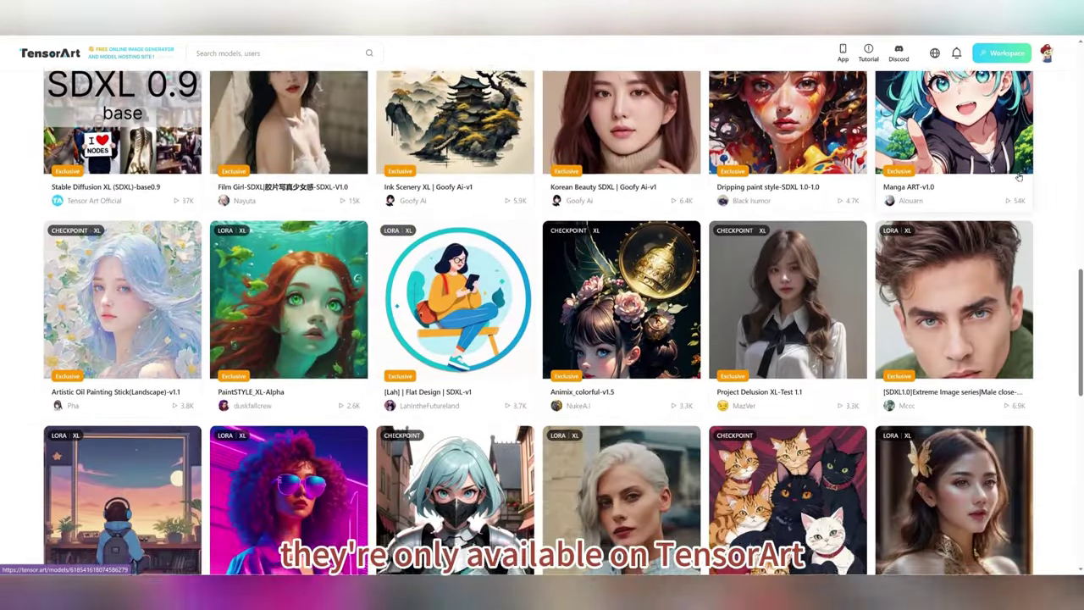
scroll(1019, 177, "down", 10)
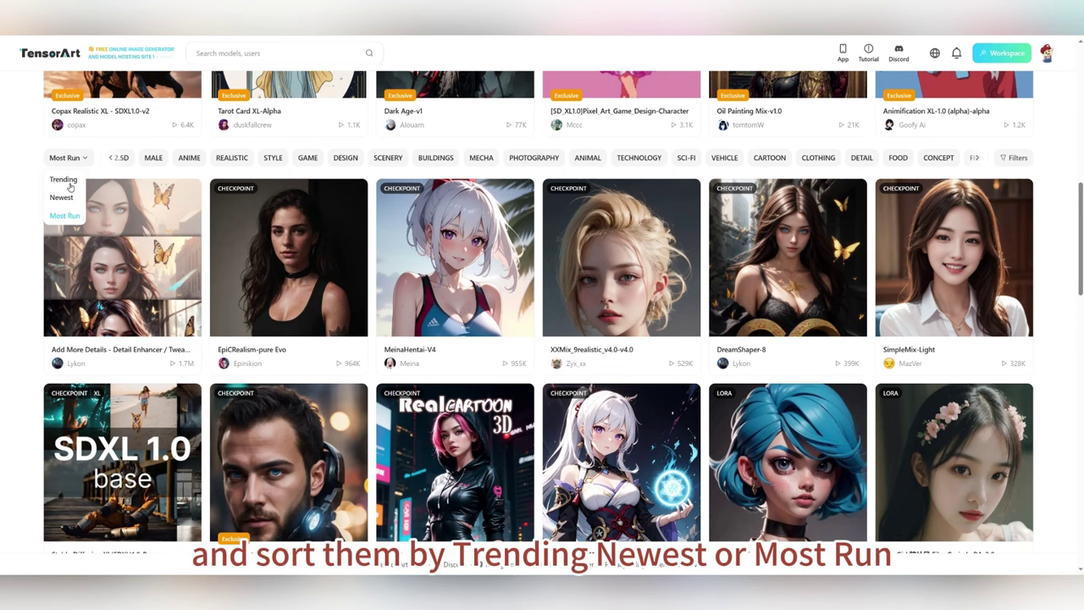
Change the grid sort from Trending to Newest, then filter to show only LoRA models.
left_click(63, 180)
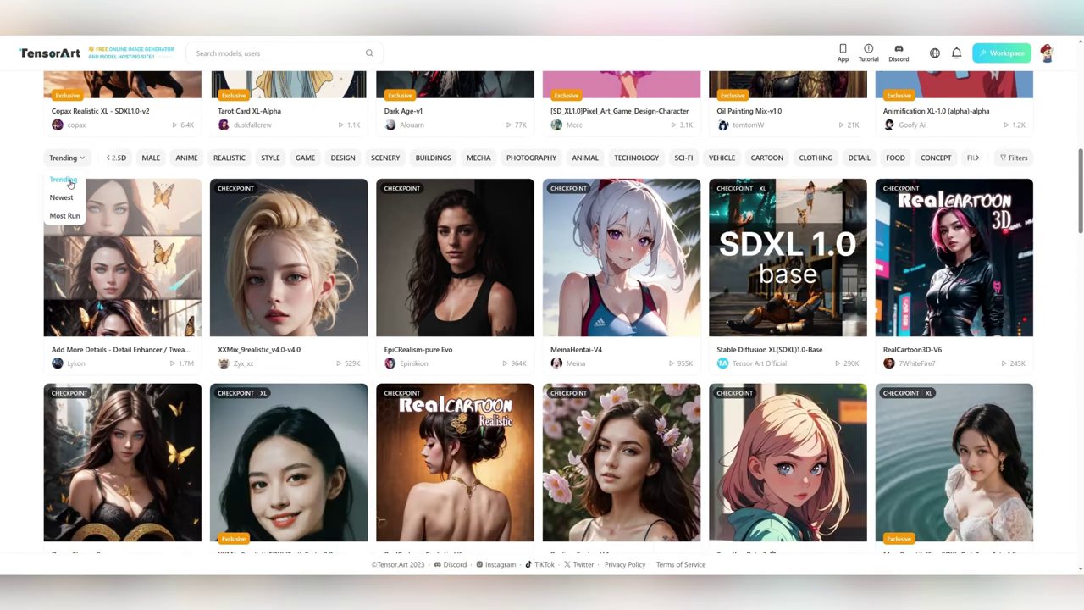
left_click(62, 197)
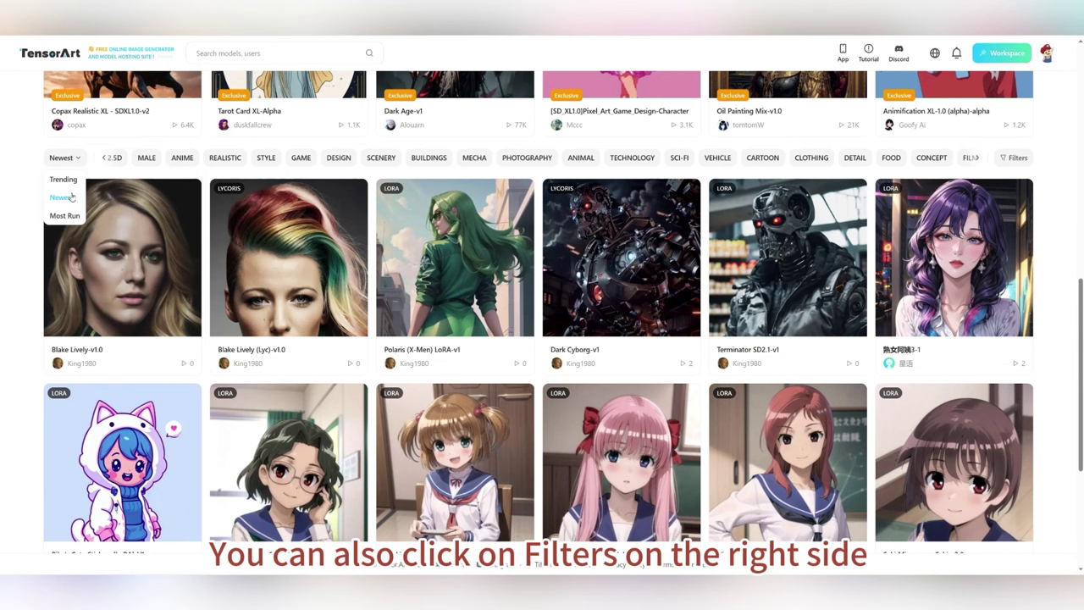
left_click(1019, 161)
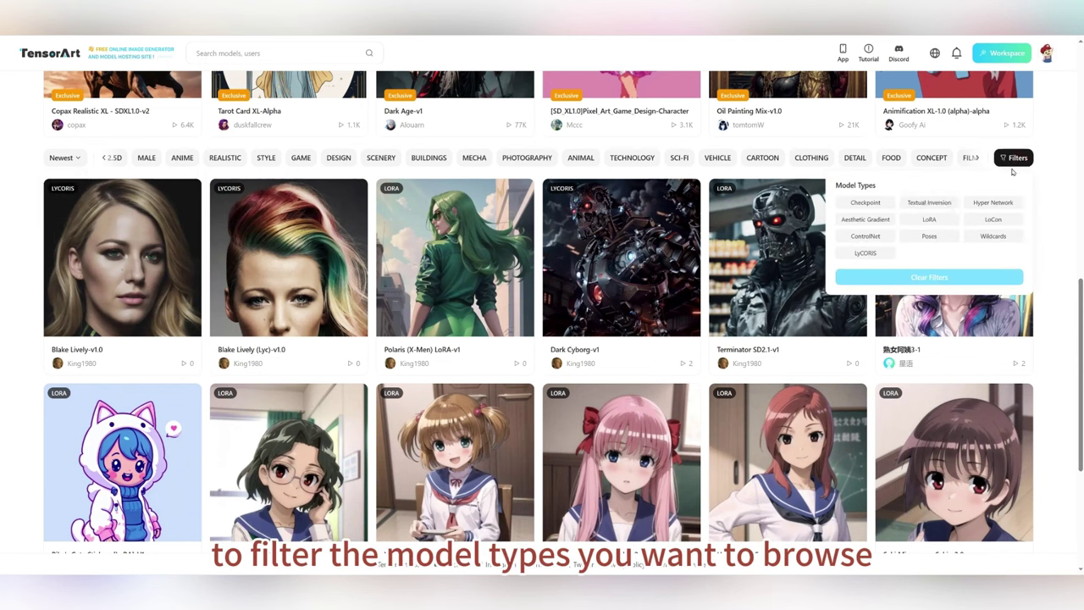
left_click(931, 219)
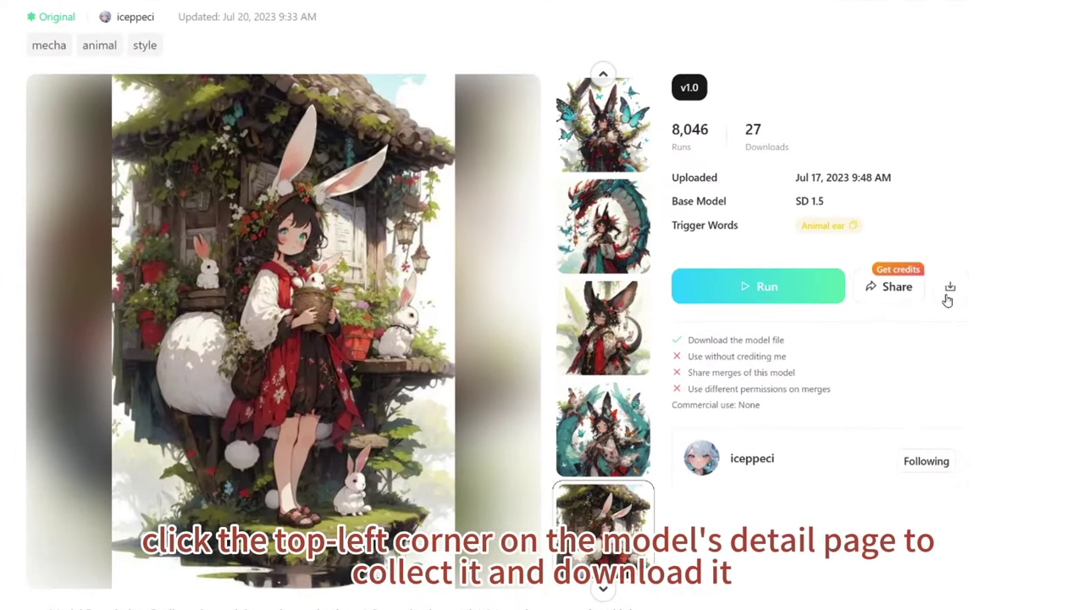
Show the model's file download options, then scroll the Models page to the Exclusive row.
left_click(951, 287)
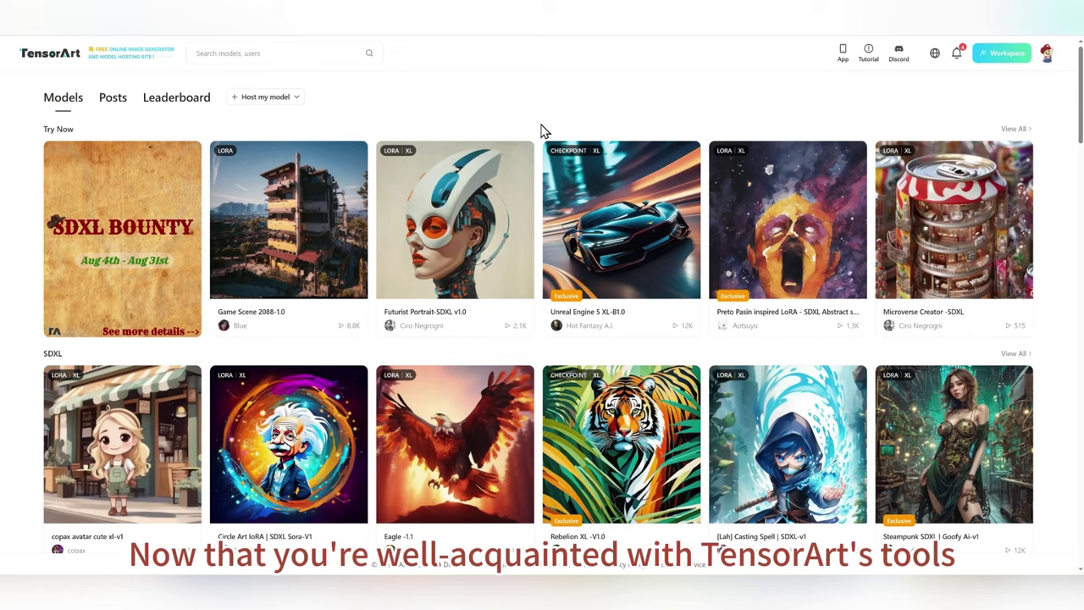
scroll(543, 131, "down", 5)
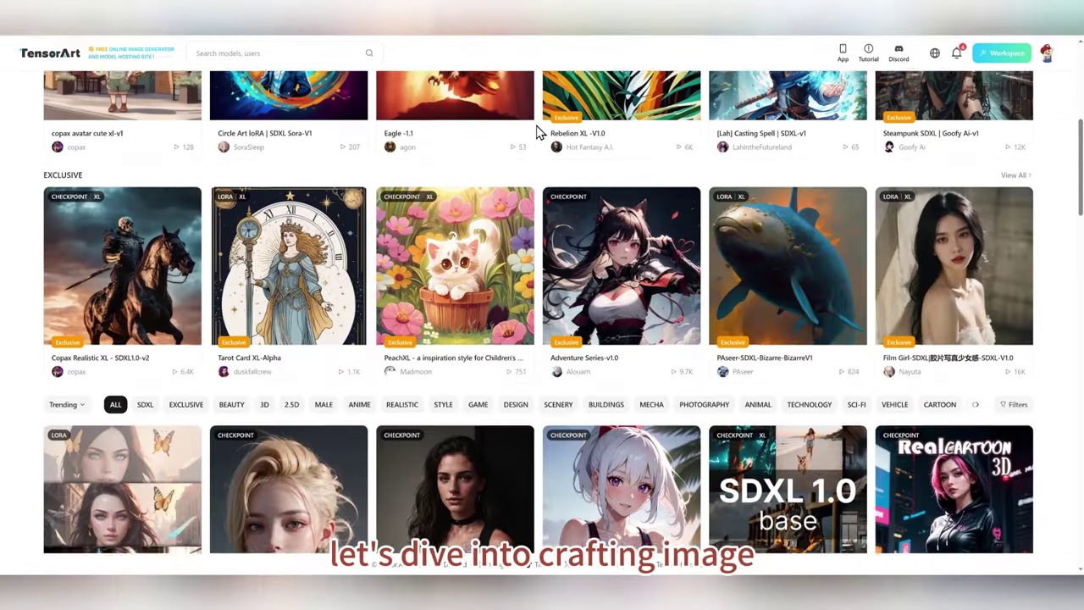
Run the CamelliaMix model, browse the ALL and SDXL base models, and keep CamelliaMix - V3.
scroll(539, 131, "down", 7)
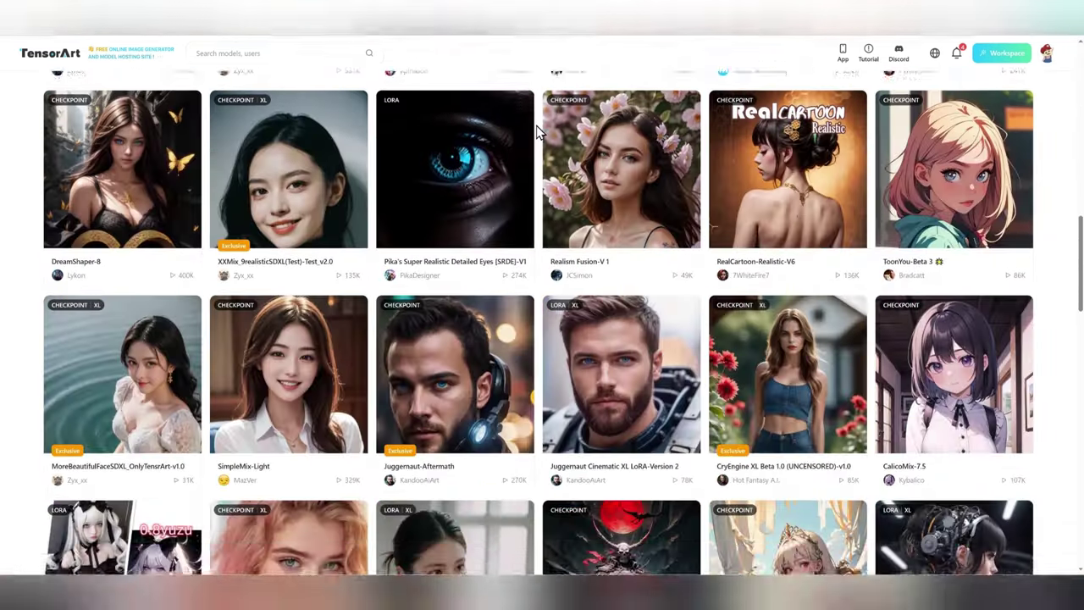
scroll(539, 131, "down", 5)
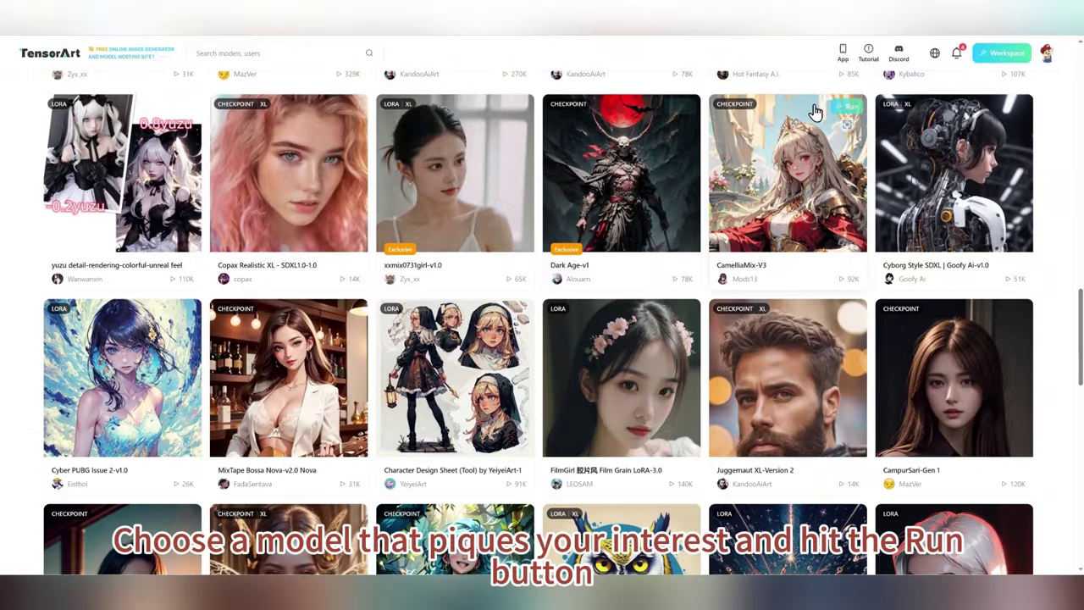
left_click(839, 112)
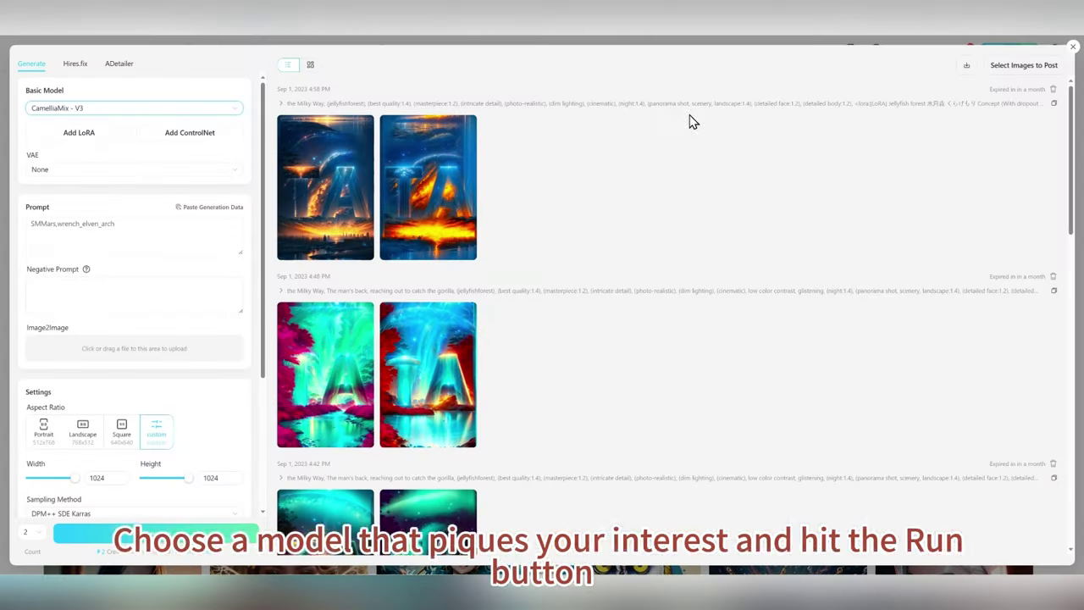
left_click(124, 108)
left_click(176, 127)
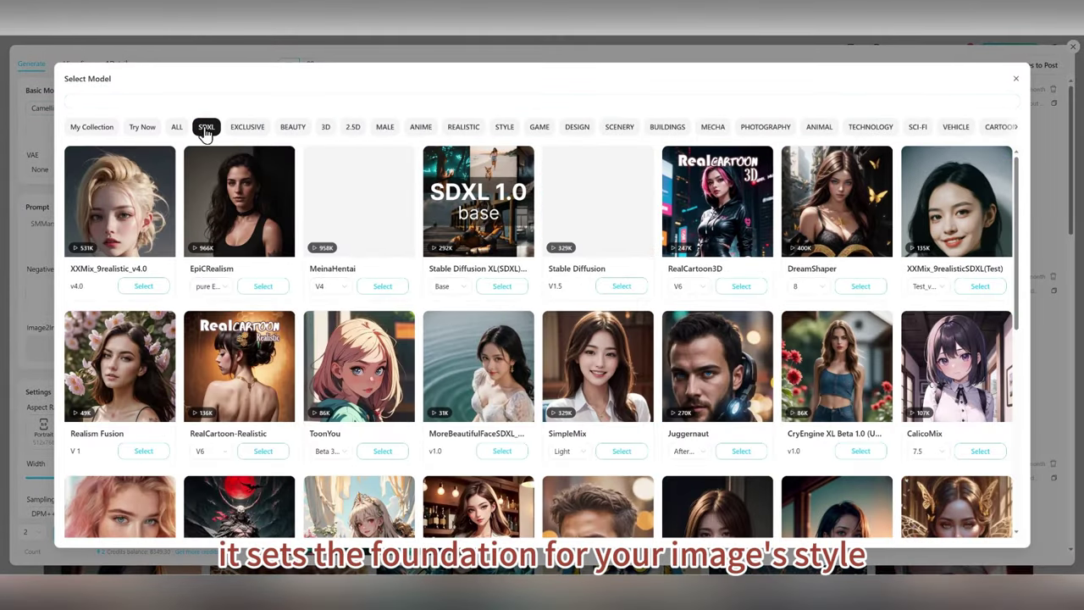
left_click(205, 128)
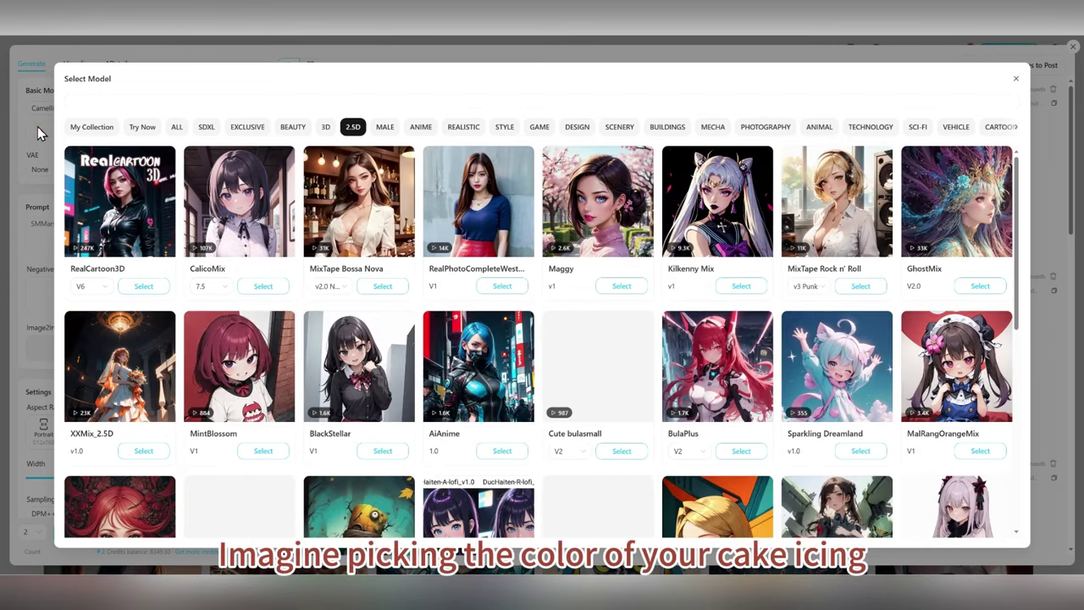
left_click(37, 126)
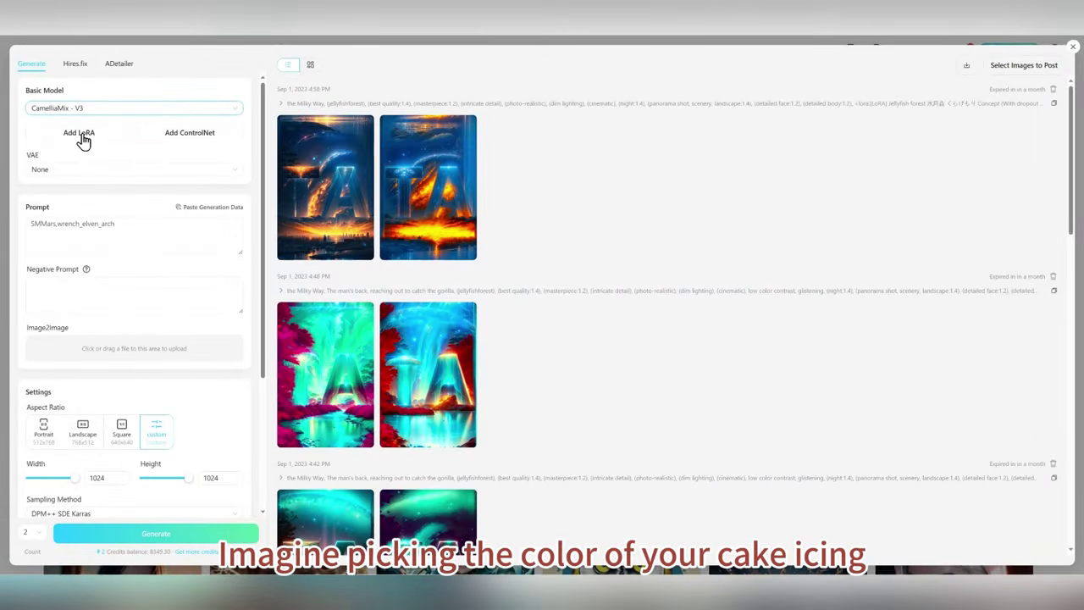
Add the Elven Architecture LoRA at 0.8 and an Openpose ControlNet at weight 1.
left_click(82, 141)
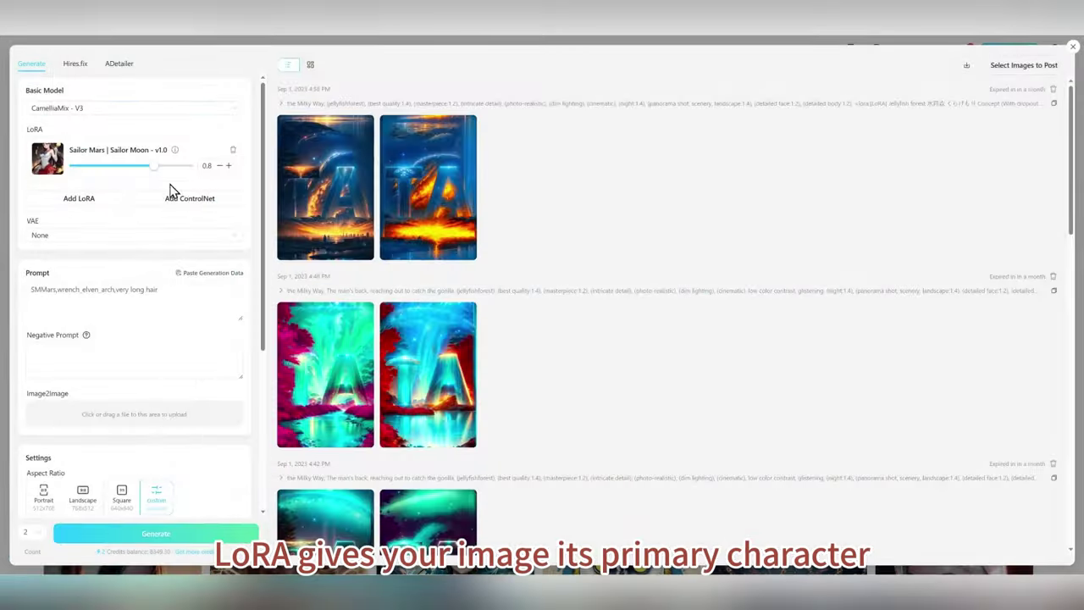
left_click(75, 203)
scroll(546, 315, "down", 2)
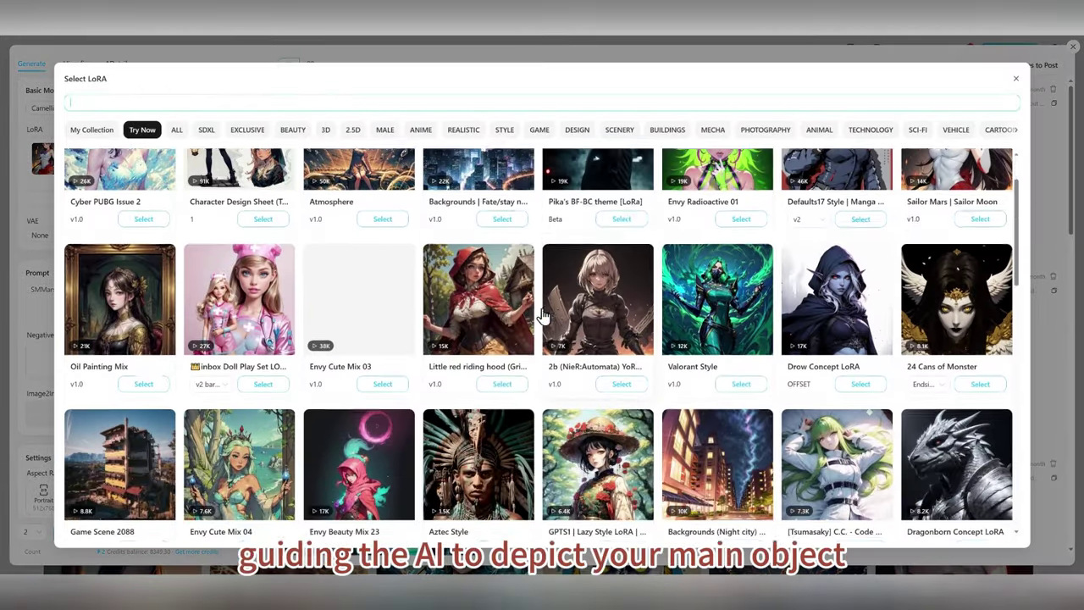
scroll(546, 315, "down", 5)
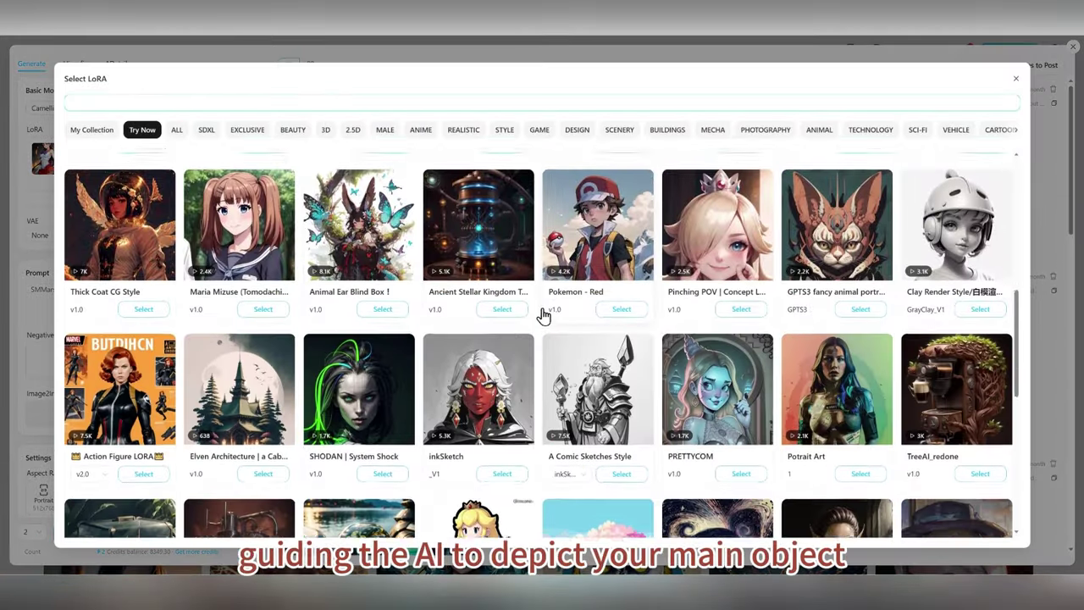
scroll(543, 315, "down", 4)
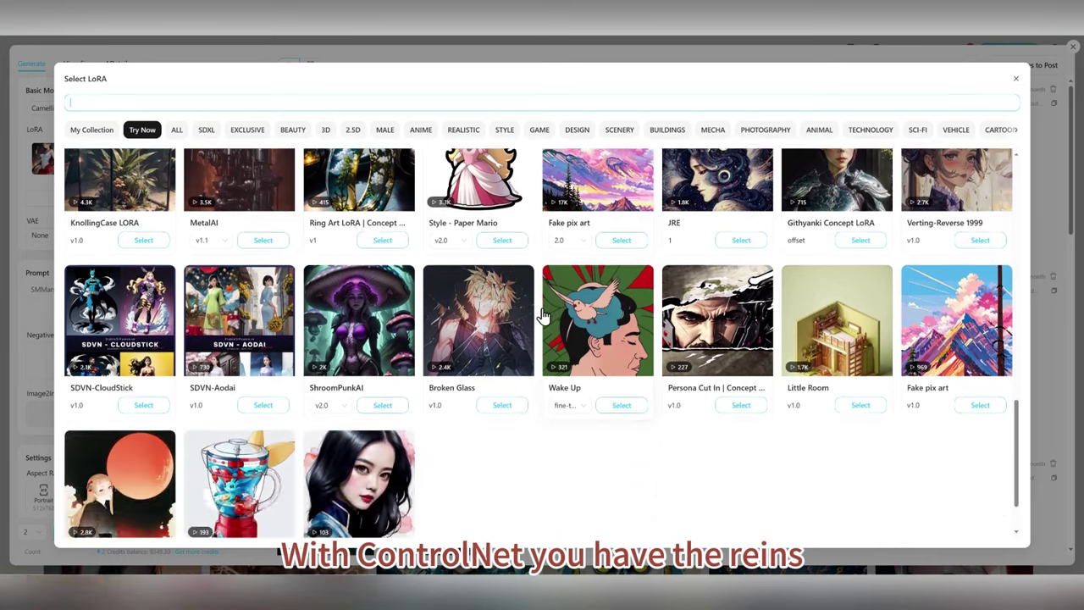
scroll(234, 273, "up", 4)
left_click(251, 268)
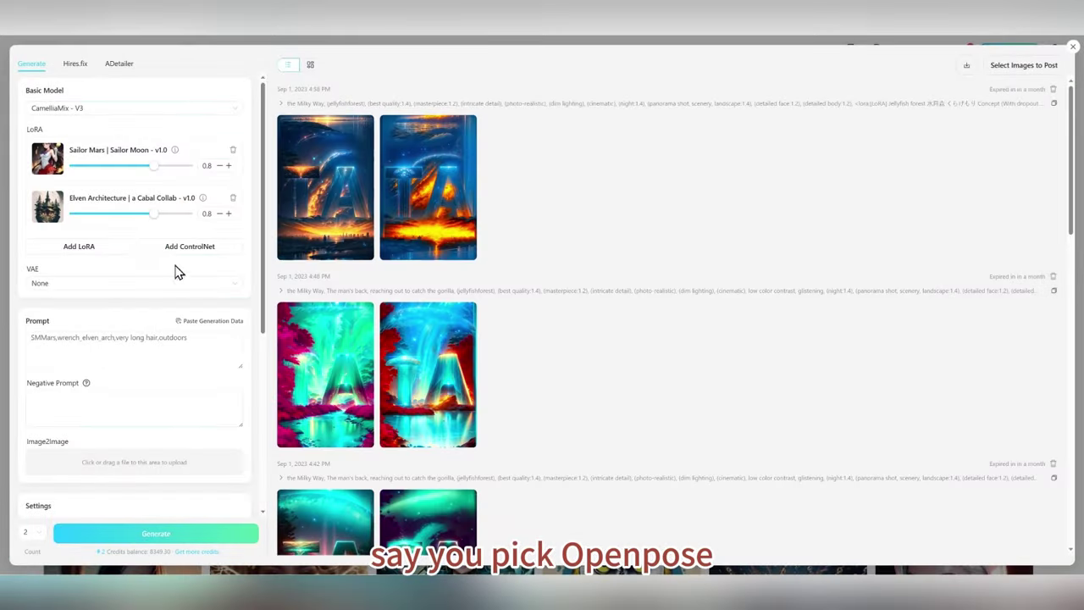
left_click(167, 250)
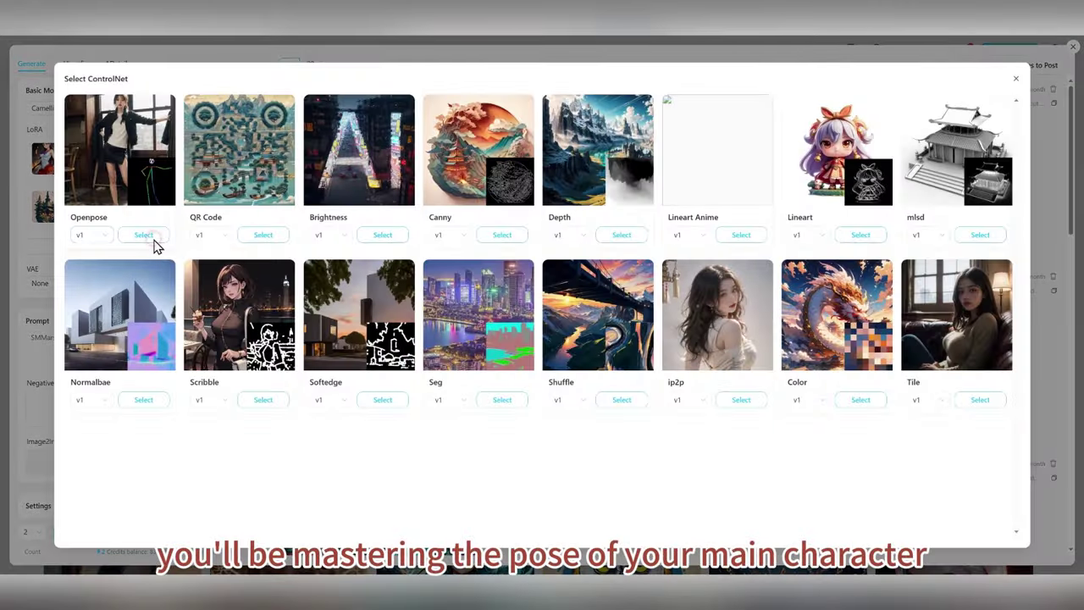
left_click(144, 236)
Drag a sample image in as the Openpose reference, then browse the VAE list and keep None.
left_click_drag(475, 422, 490, 412)
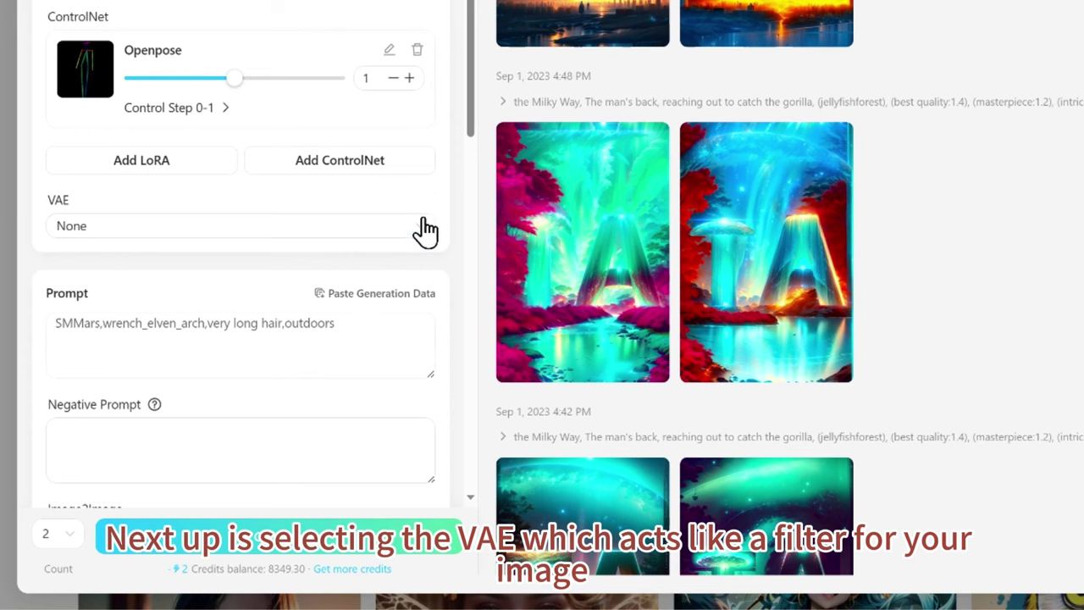
left_click(424, 228)
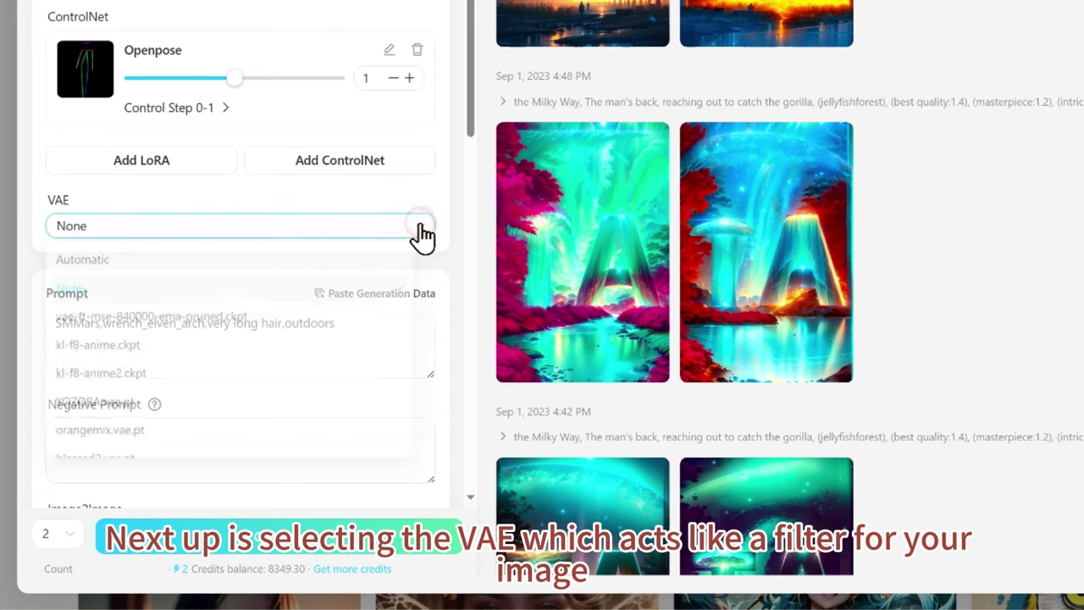
scroll(421, 327, "down", 3)
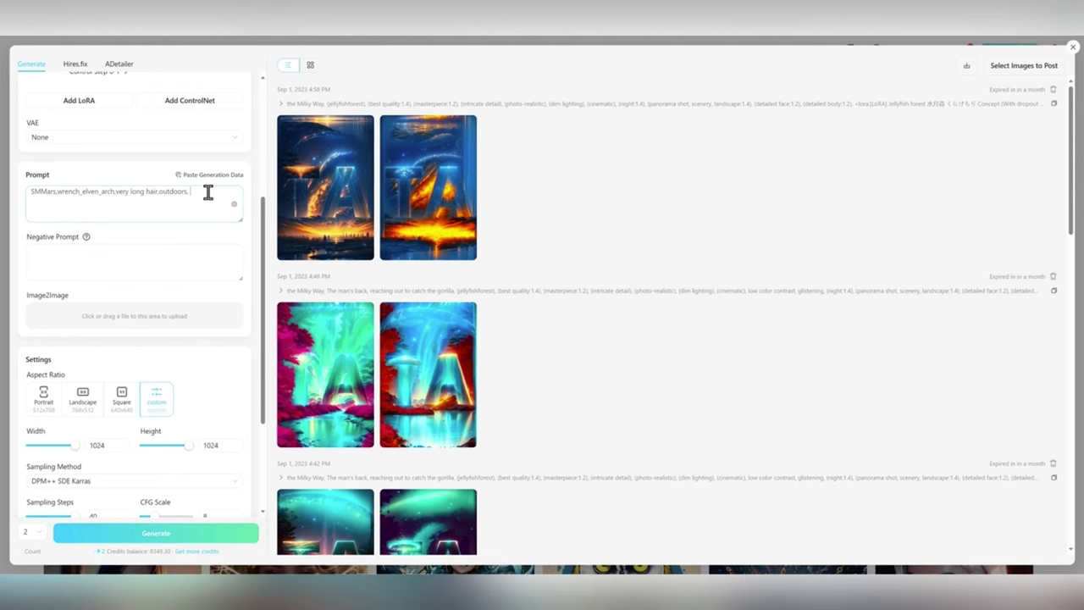
Add the tags 1girls, blue_eyes, hat launch and background_sky to the prompt.
type("girl")
left_click(204, 207)
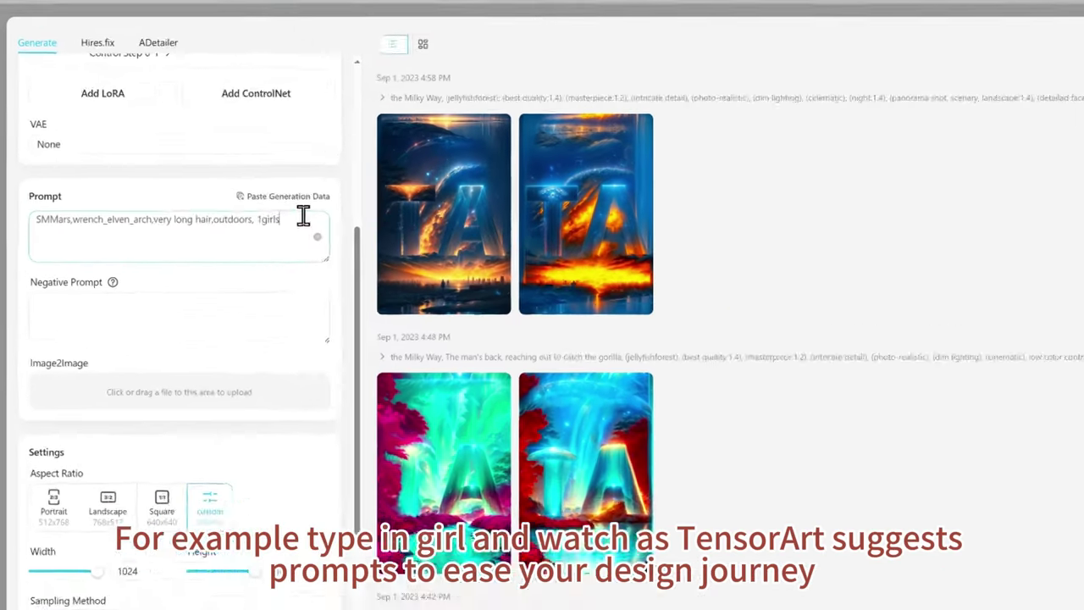
type("blue")
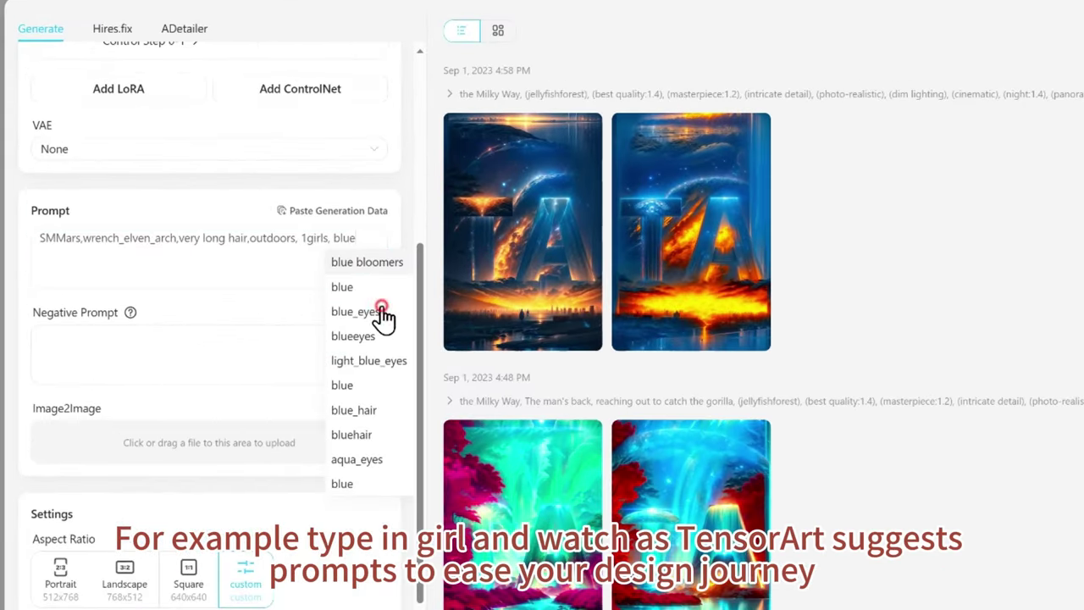
left_click(381, 313)
type("hat launch")
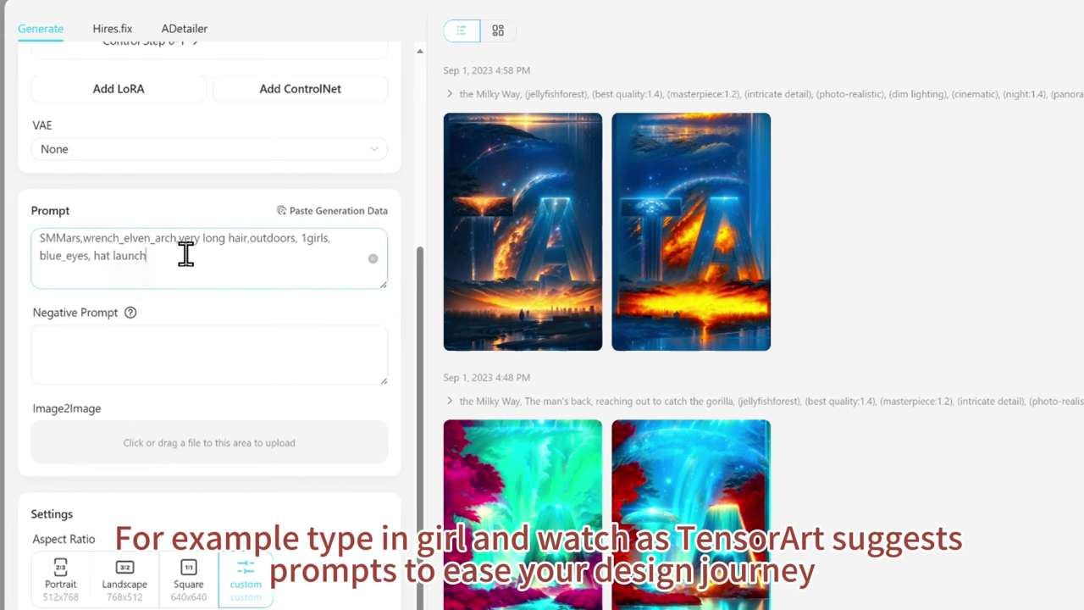
type(", background_sky")
left_click(192, 334)
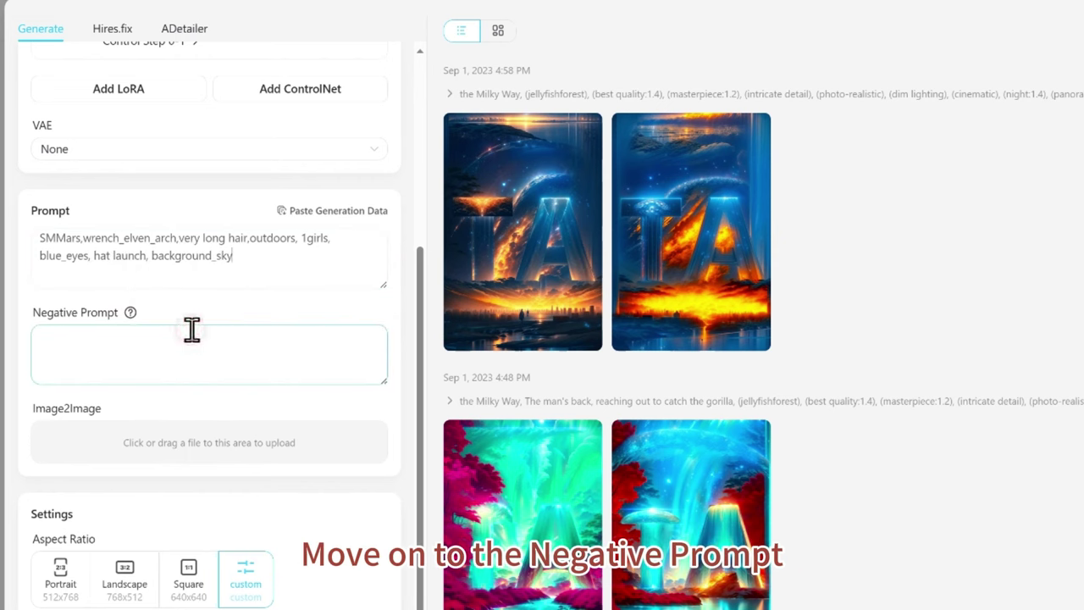
Fill the negative prompt with CyberRealistic_Negative, UnrealisticDream and verybadimagenegative_v1.3 embeddings.
left_click(130, 315)
left_click_drag(29, 91, 140, 239)
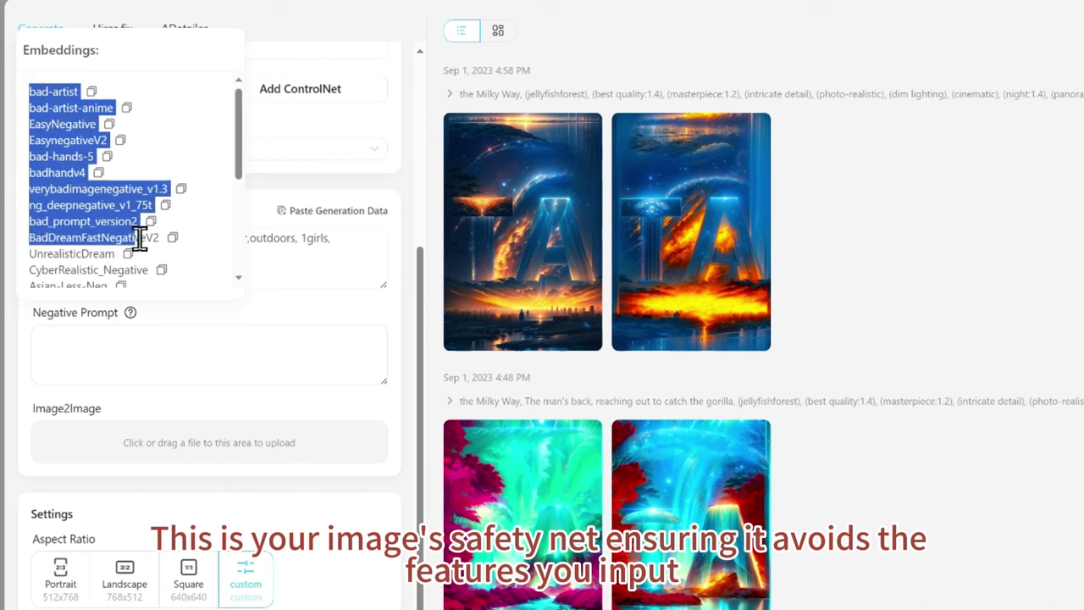
left_click(116, 327)
left_click(130, 312)
left_click(161, 270)
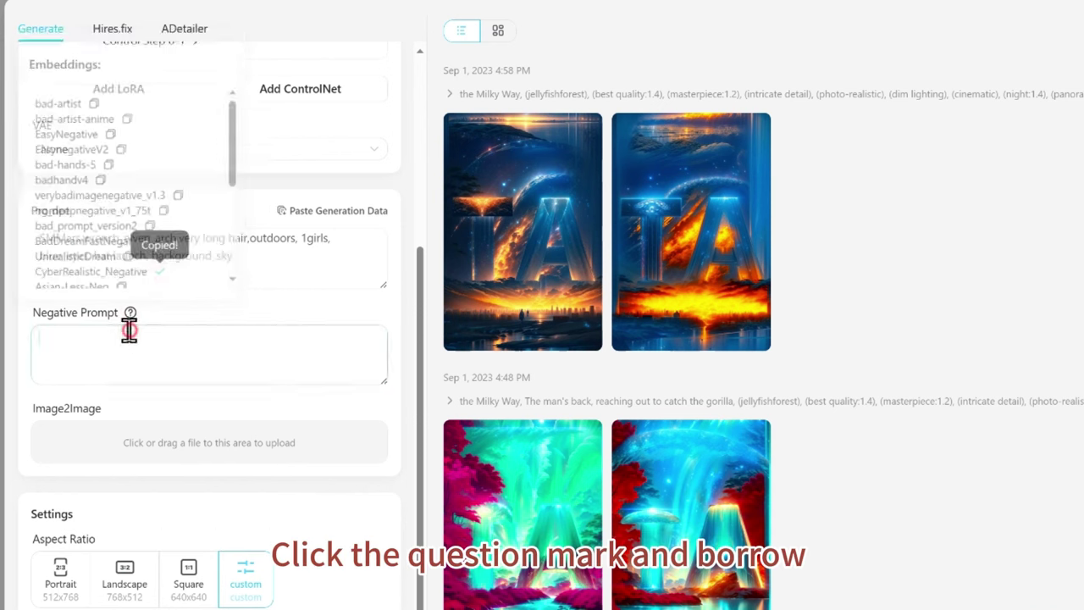
left_click(191, 344)
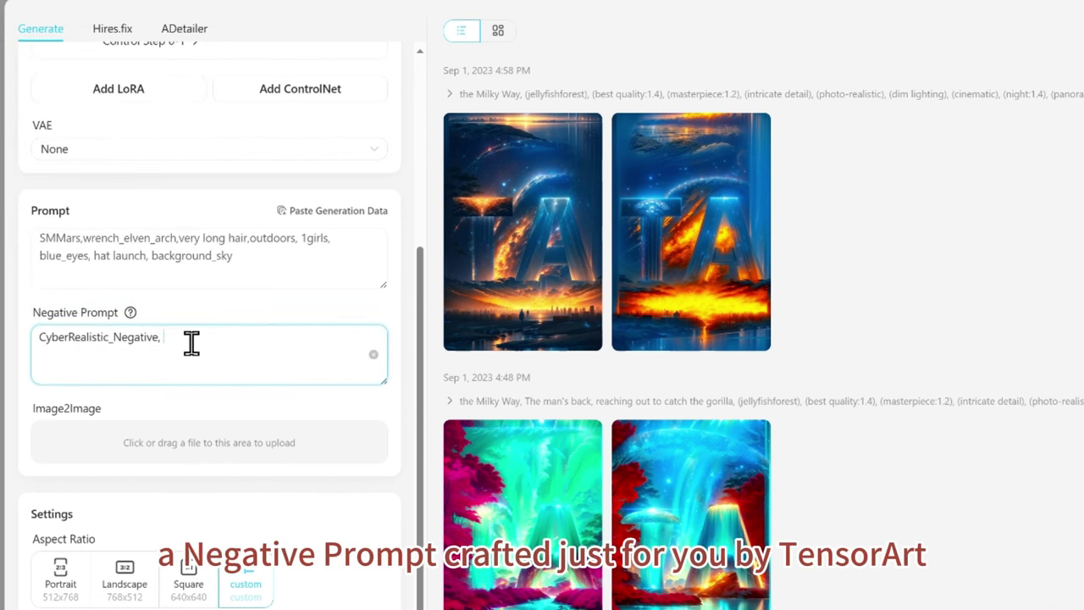
left_click(130, 313)
left_click(179, 188)
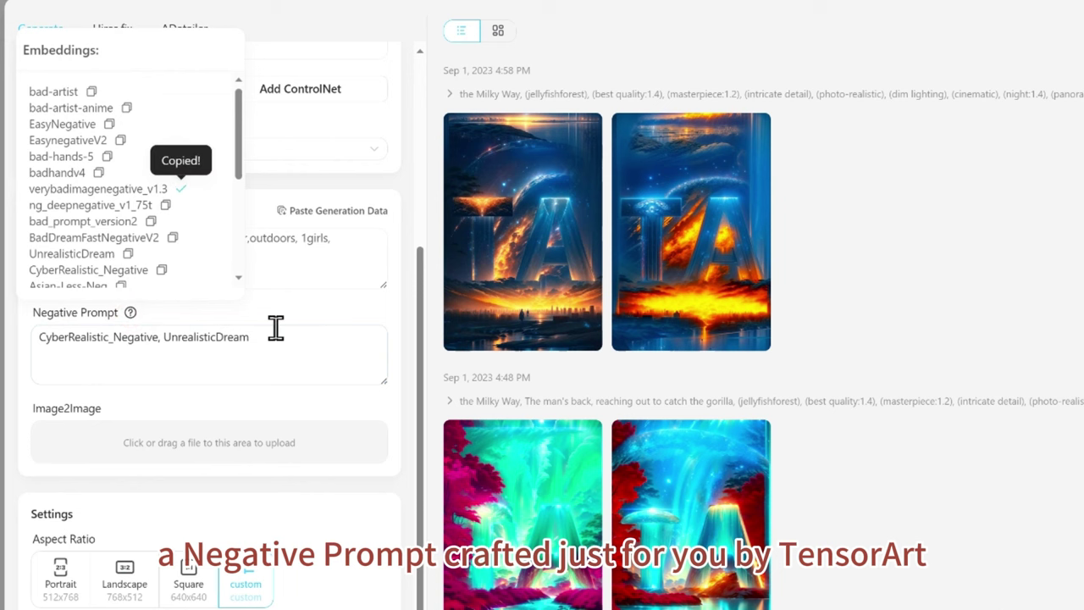
left_click(276, 330)
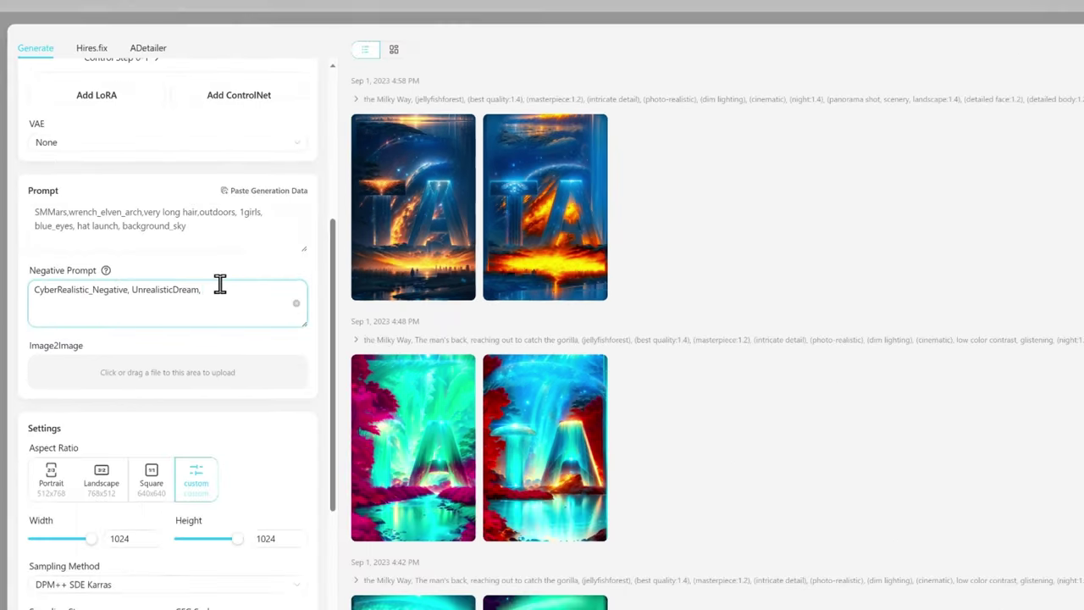
key("ctrl+v")
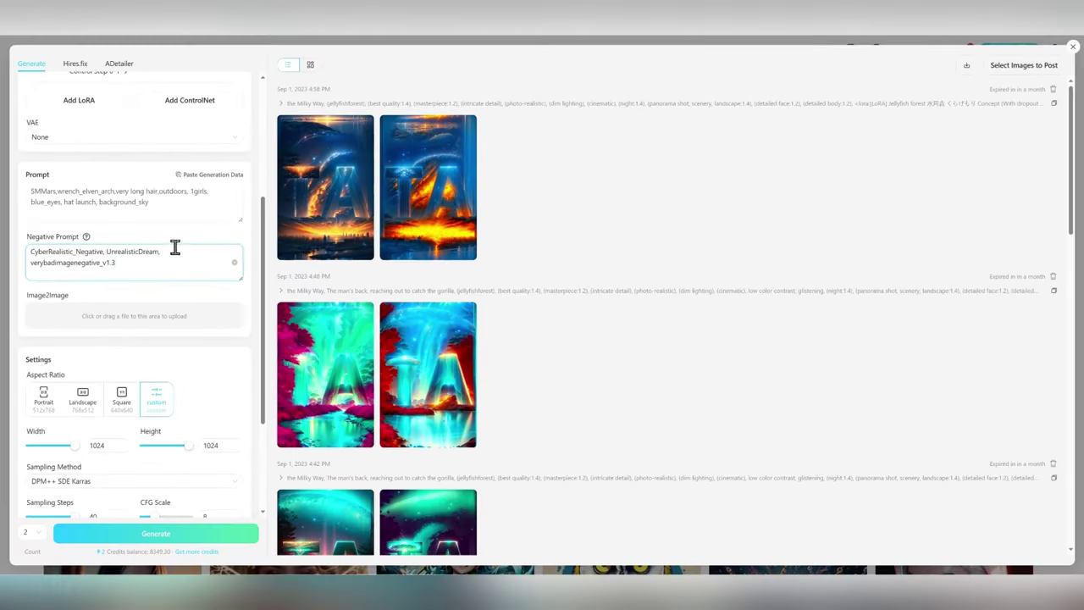
Use Portrait 512x768, the Euler a sampler, 40 sampling steps and CFG Scale 7.
scroll(135, 288, "down", 1)
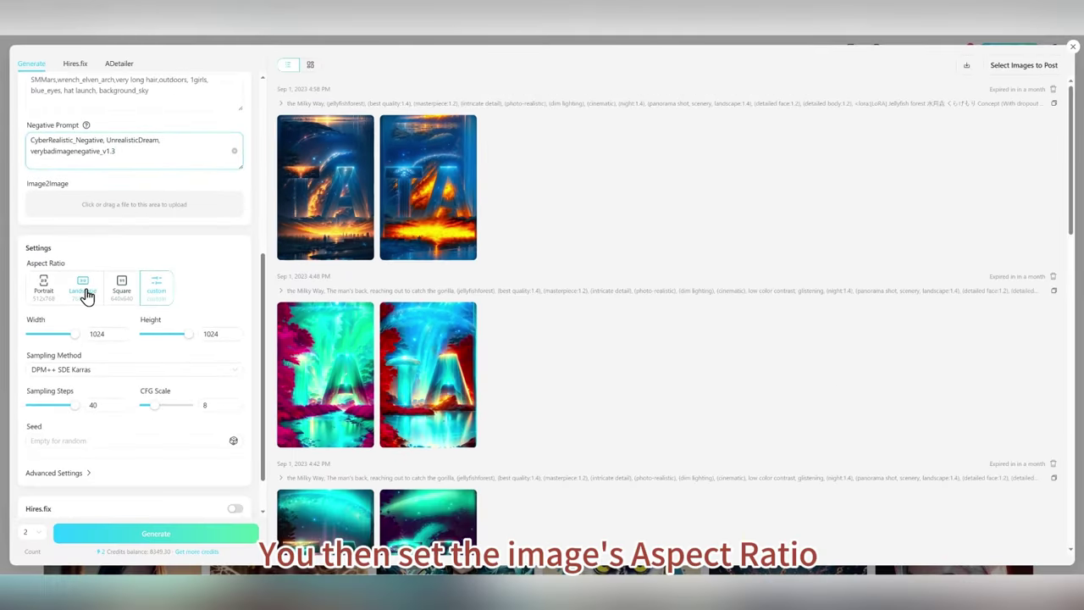
left_click(85, 292)
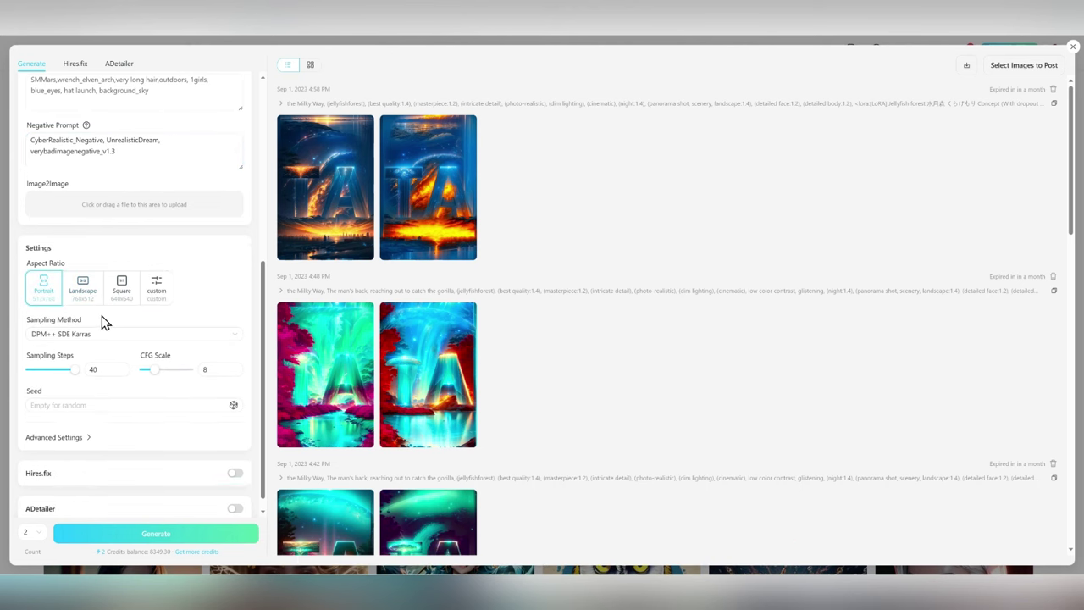
scroll(240, 305, "down", 1)
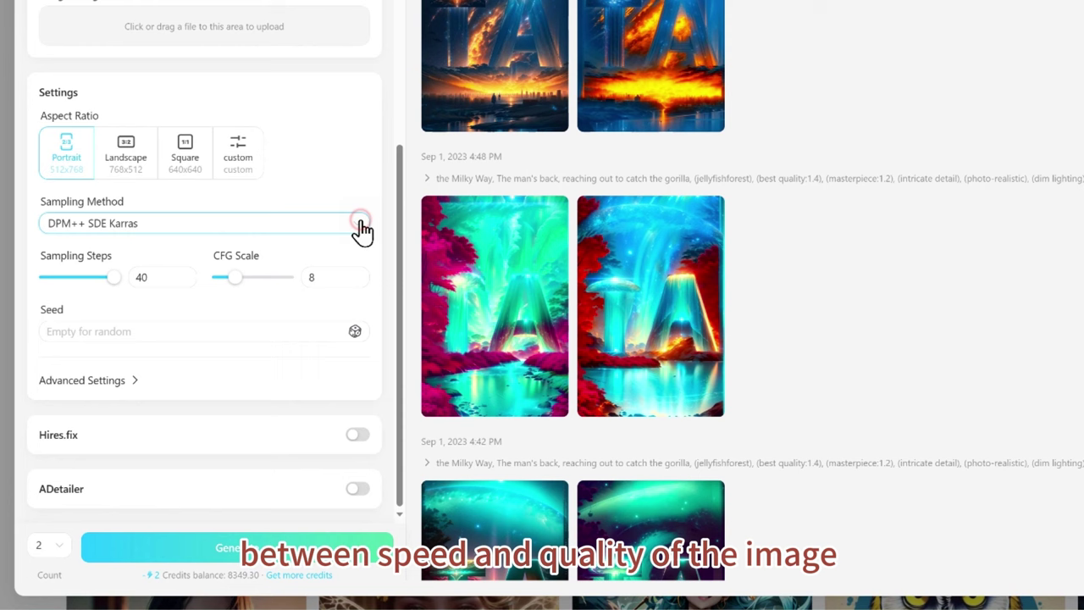
left_click(235, 321)
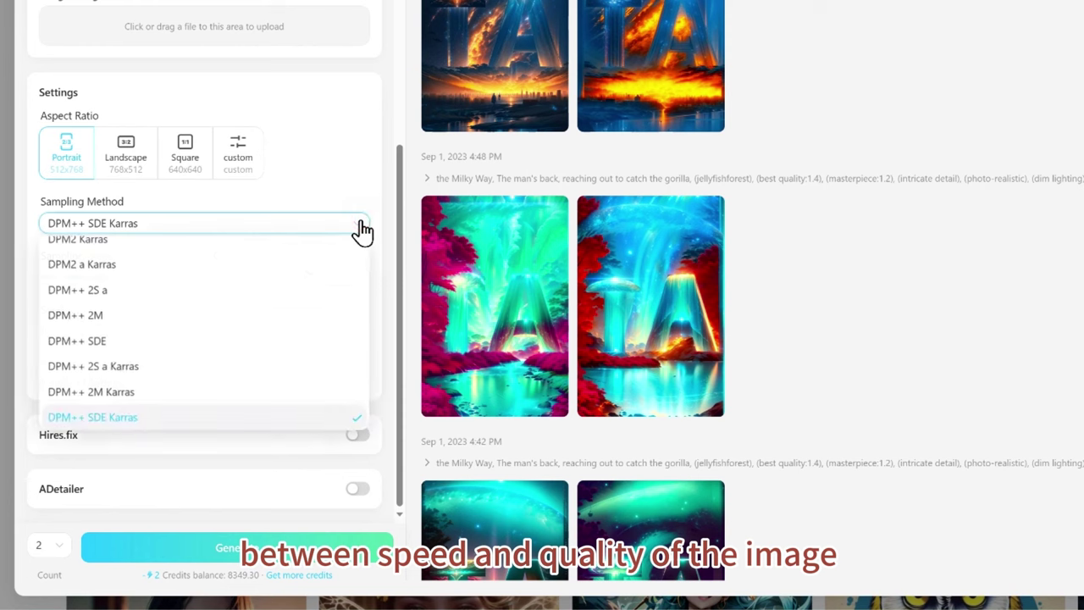
scroll(290, 313, "up", 6)
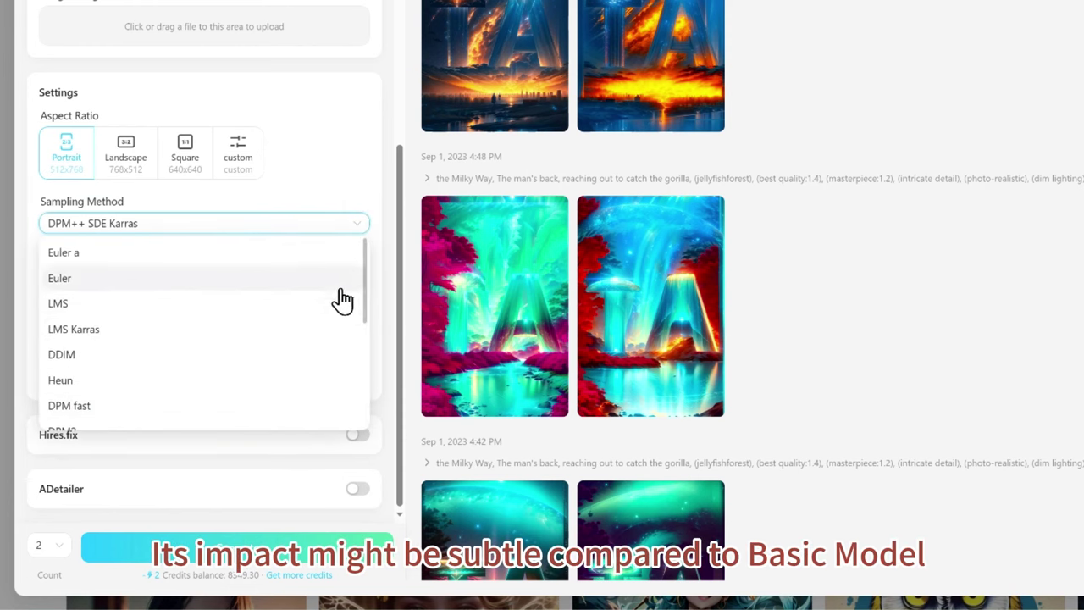
scroll(339, 301, "down", 6)
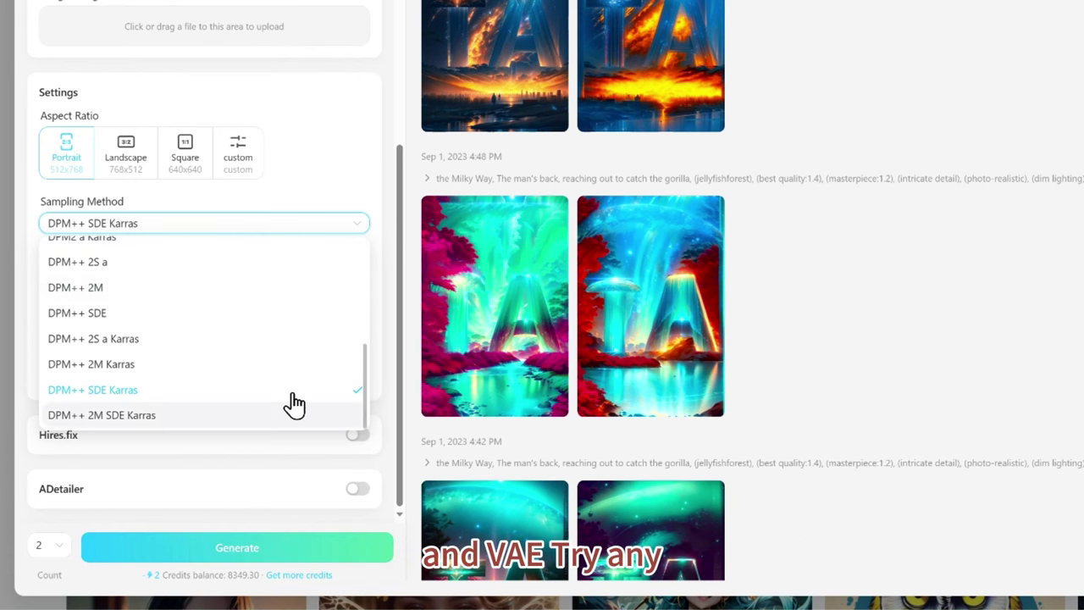
scroll(254, 338, "up", 6)
left_click(230, 253)
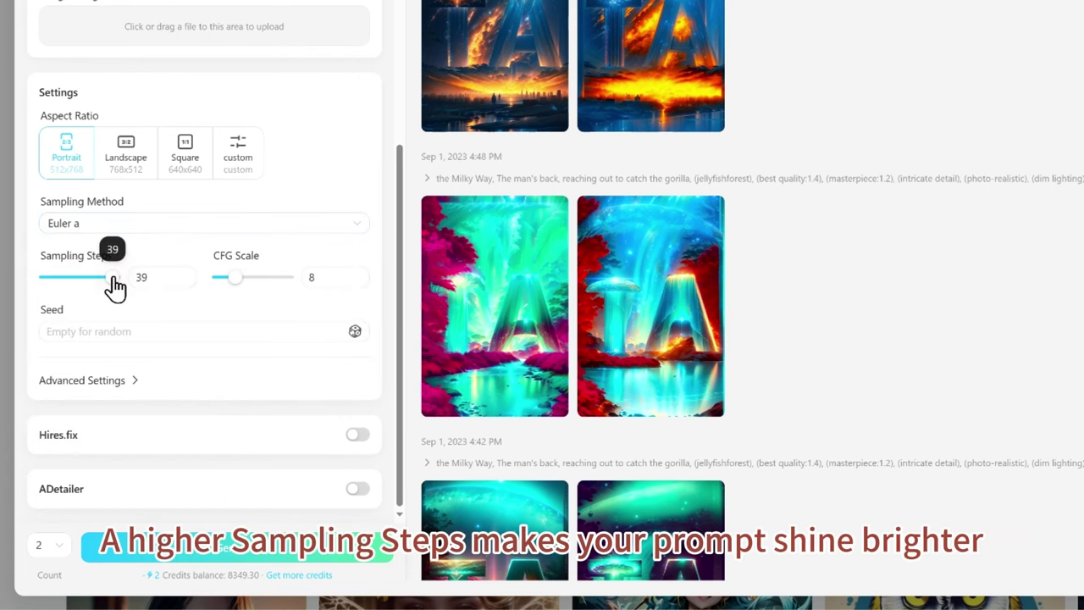
left_click_drag(116, 289, 64, 296)
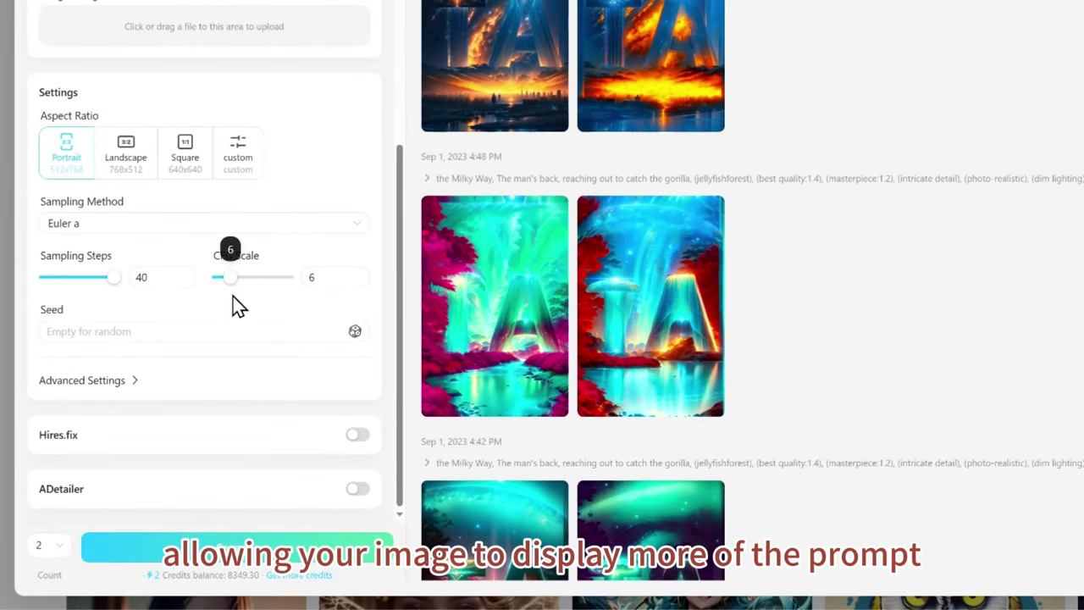
left_click_drag(237, 305, 230, 307)
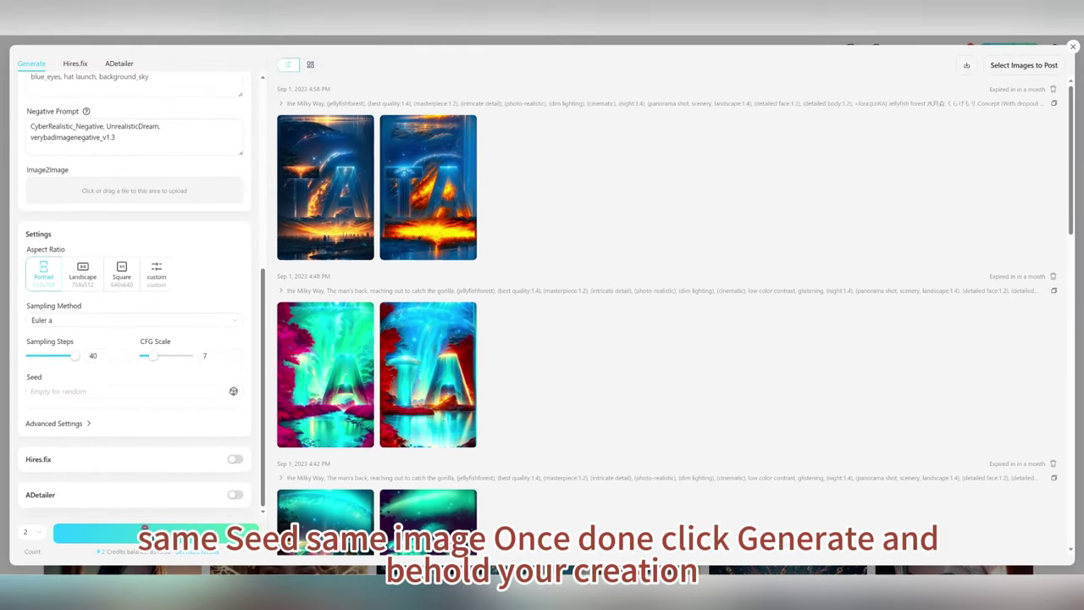
Generate two images, view the second full size, then browse all results as a thumbnail grid.
left_click(145, 529)
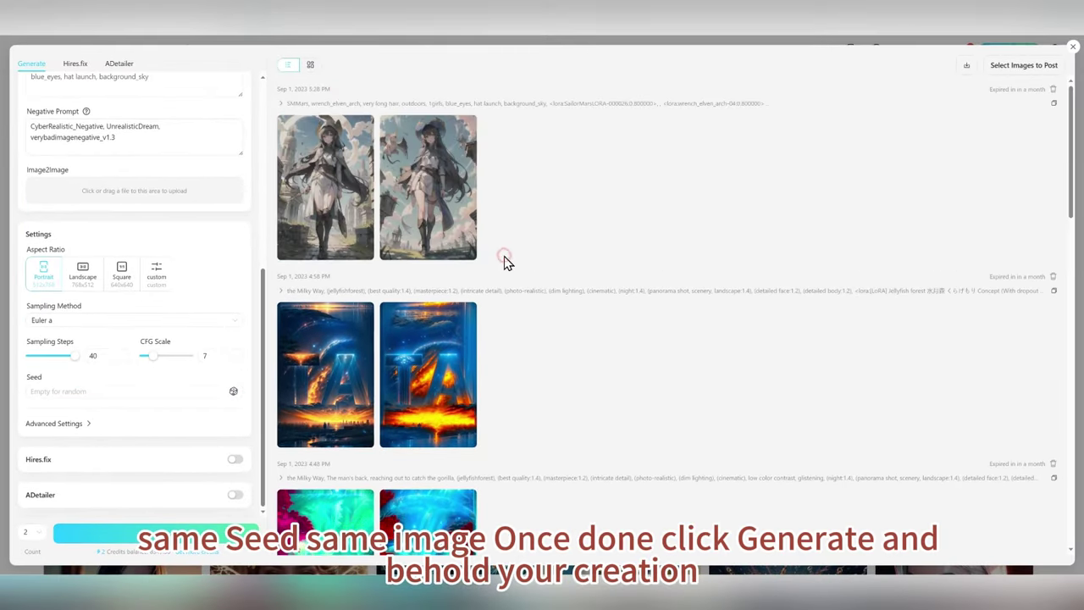
left_click(417, 207)
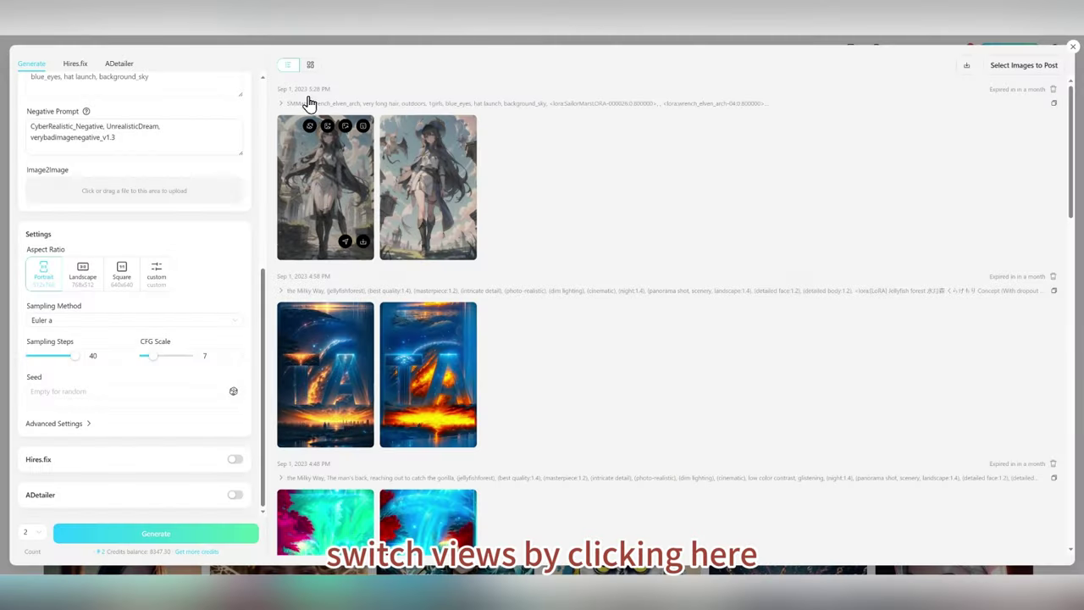
left_click(310, 65)
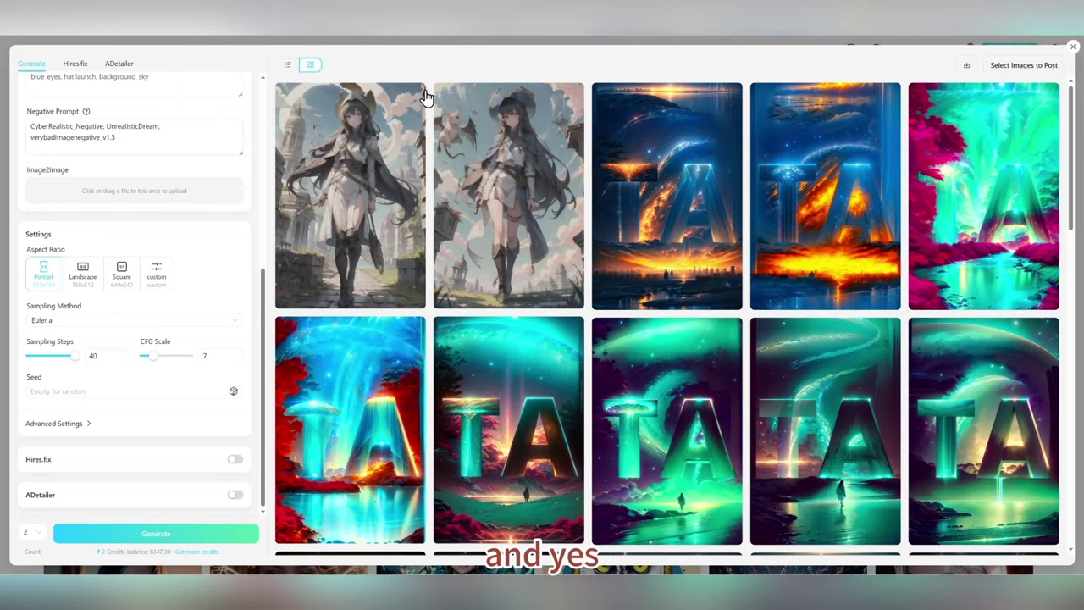
scroll(434, 119, "down", 5)
scroll(432, 131, "down", 15)
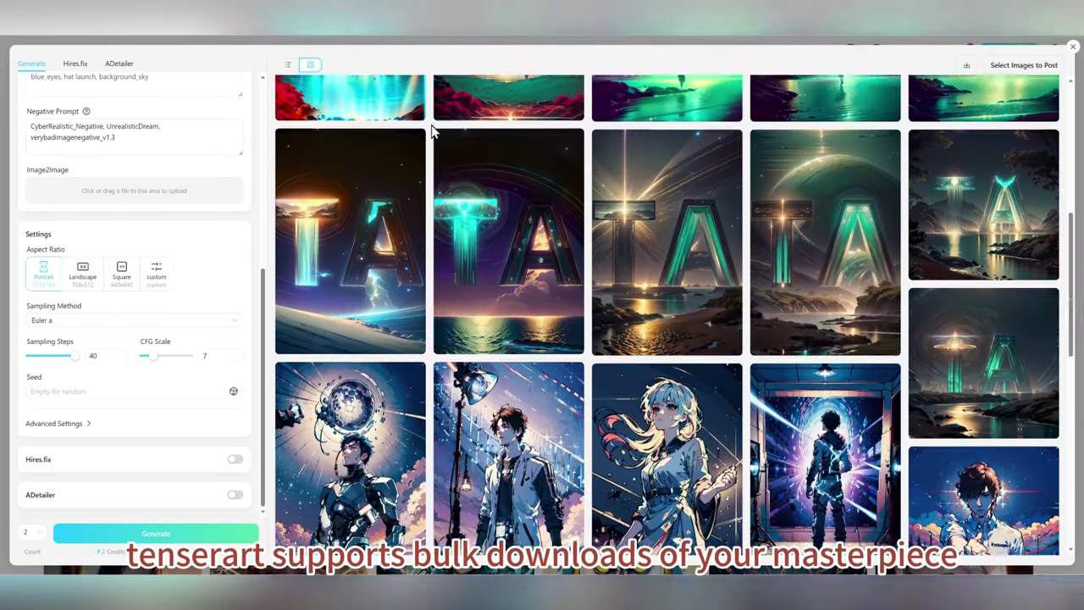
scroll(431, 127, "down", 10)
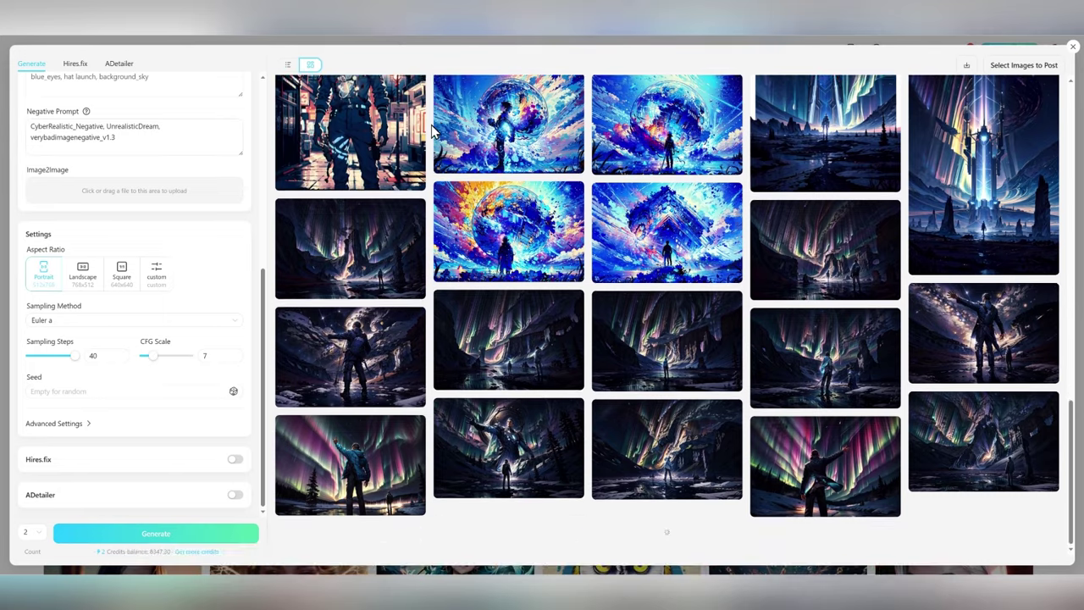
scroll(431, 131, "up", 20)
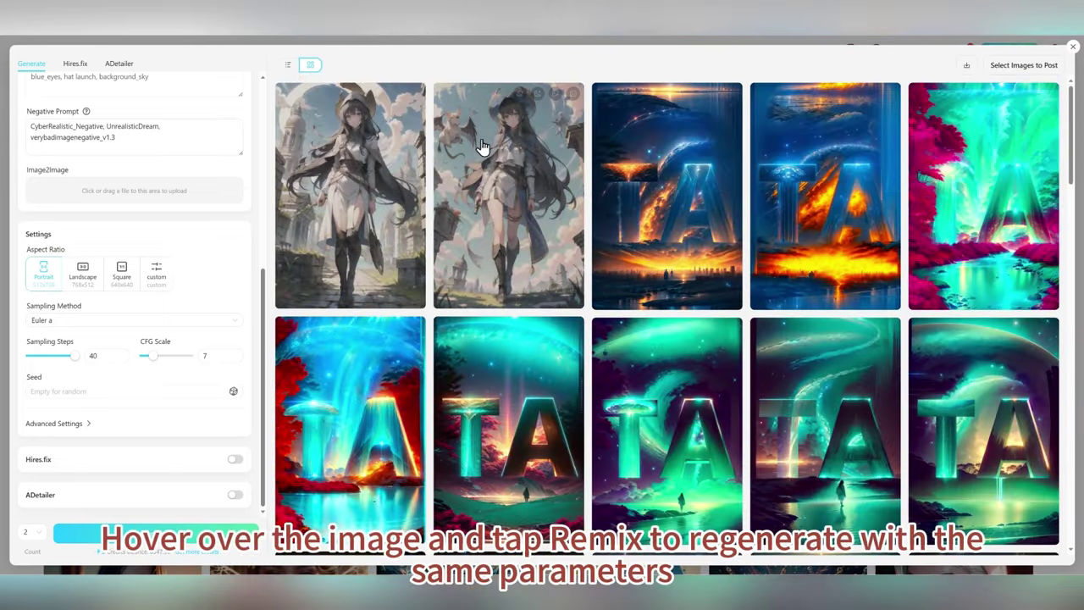
Remix the fiery TA image to reuse its generation settings.
left_click(678, 94)
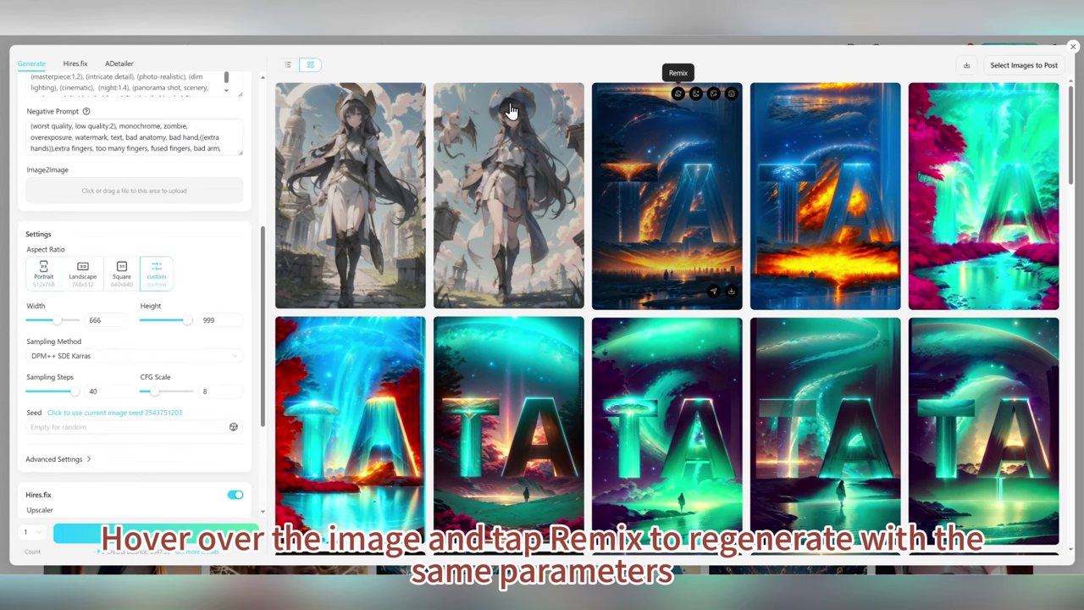
left_click_drag(266, 234, 264, 165)
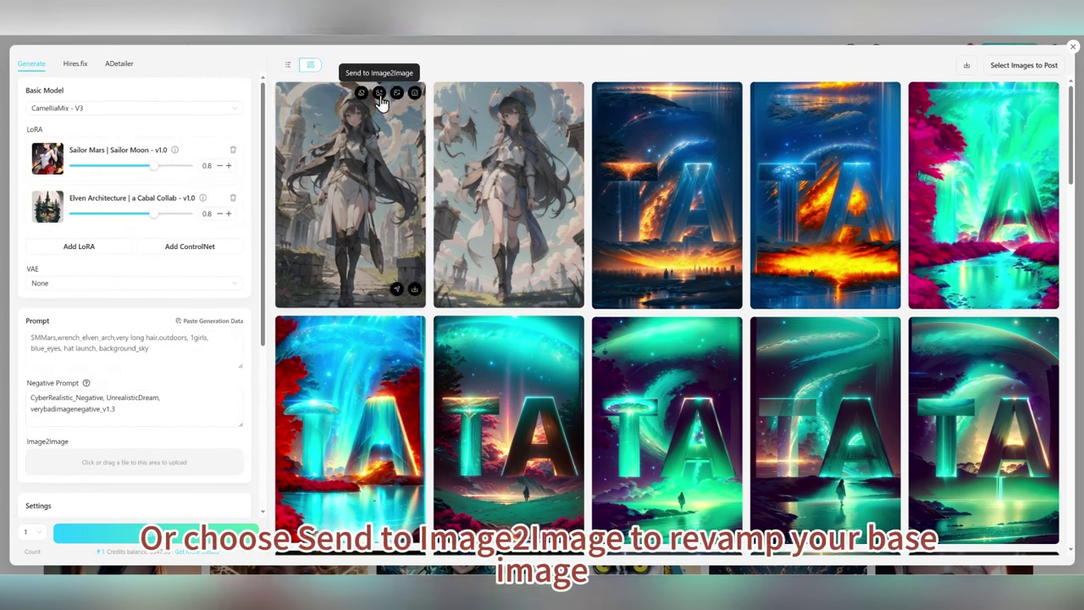
scroll(382, 103, "down", 8)
scroll(382, 104, "down", 2)
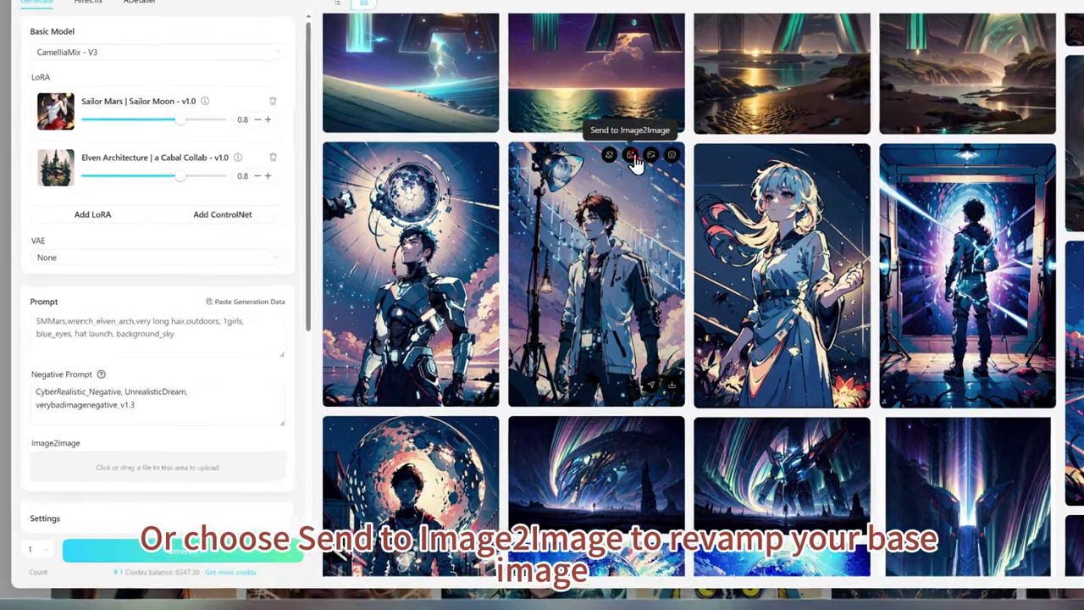
Send the lamp-lit boy image to Image2Image, adjust denoising, and send the armored man to Hires.fix.
left_click(539, 196)
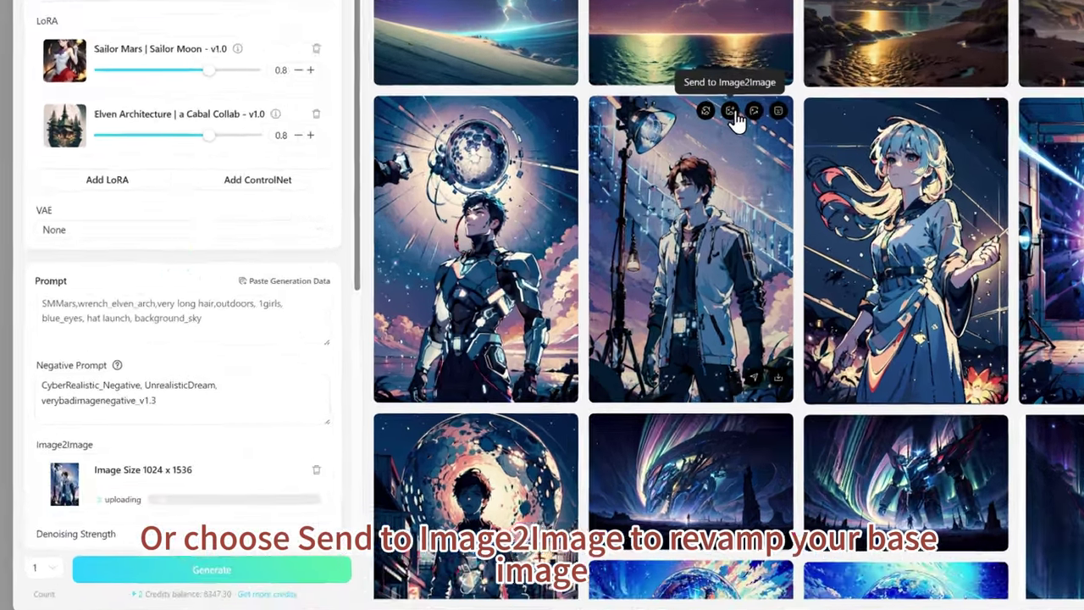
scroll(187, 346, "down", 1)
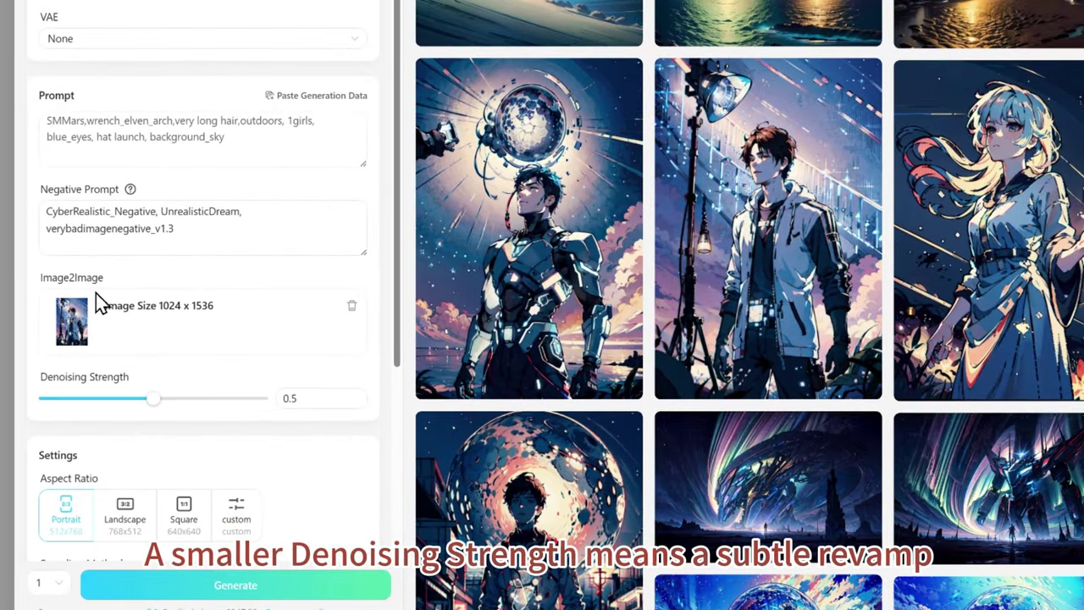
mouse_move(154, 410)
left_mouse_down()
mouse_move(111, 416)
mouse_move(184, 416)
mouse_move(169, 417)
left_mouse_up()
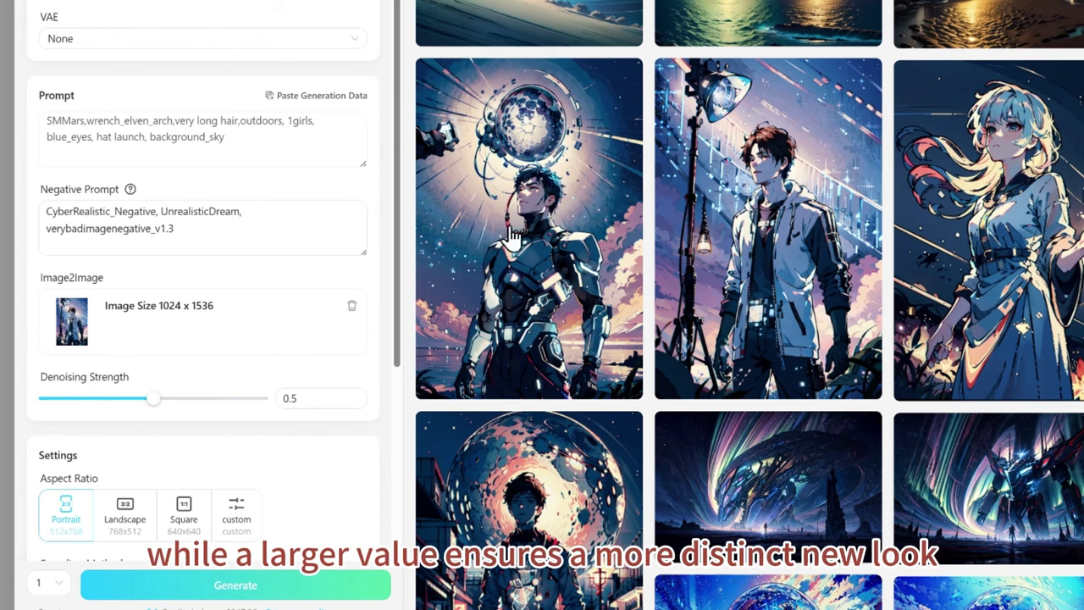
mouse_move(601, 114)
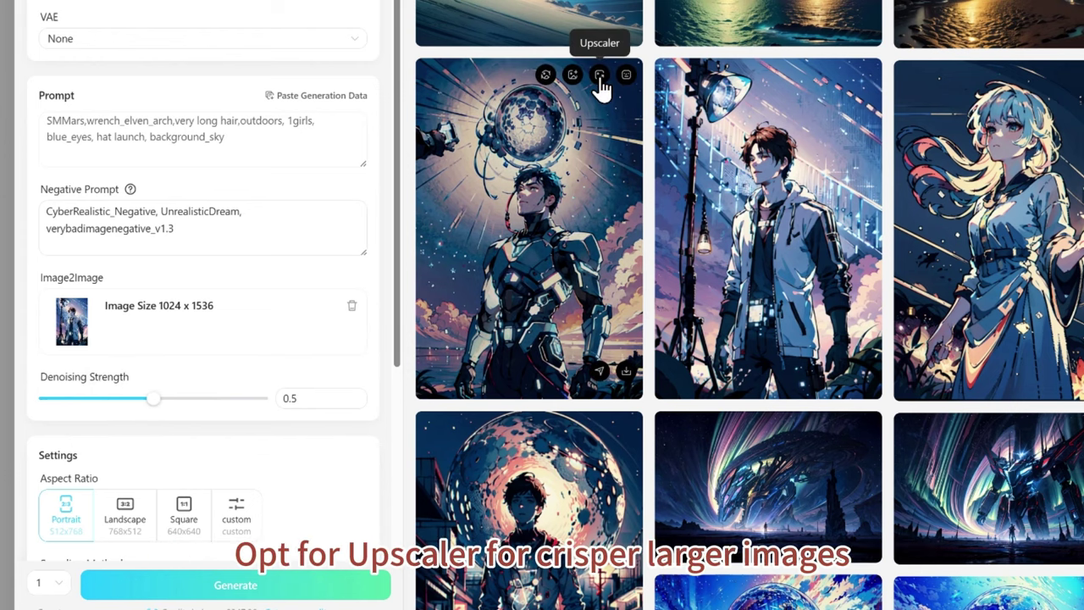
left_click(600, 76)
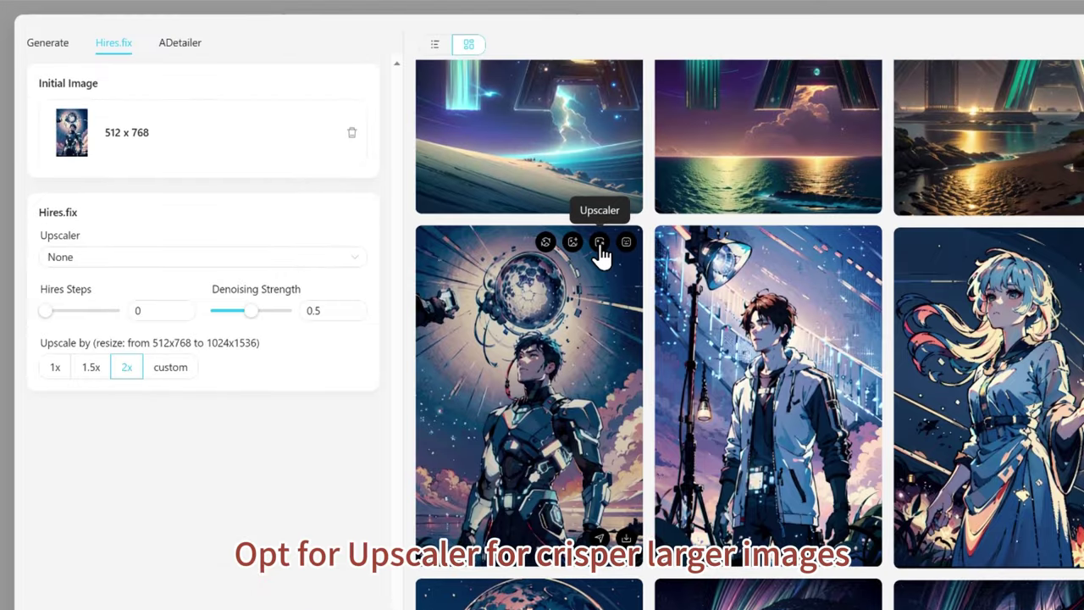
Choose R-ESRGAN 4x+ Anime6B as the Hires.fix upscaler and raise hires steps to about 40.
left_click(191, 260)
scroll(189, 378, "down", 5)
left_click(178, 326)
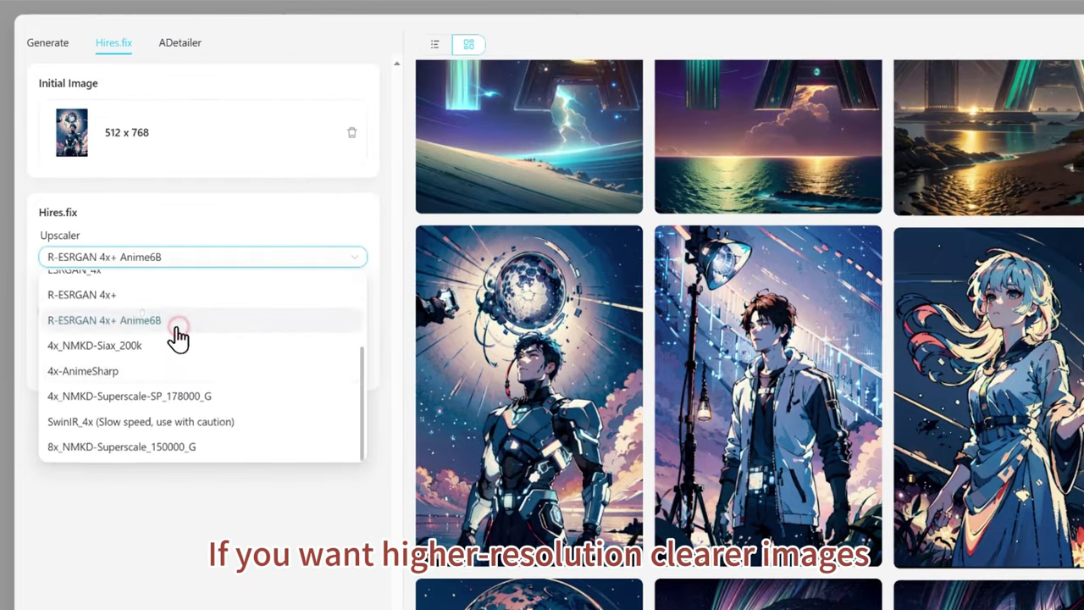
left_click_drag(53, 312, 121, 316)
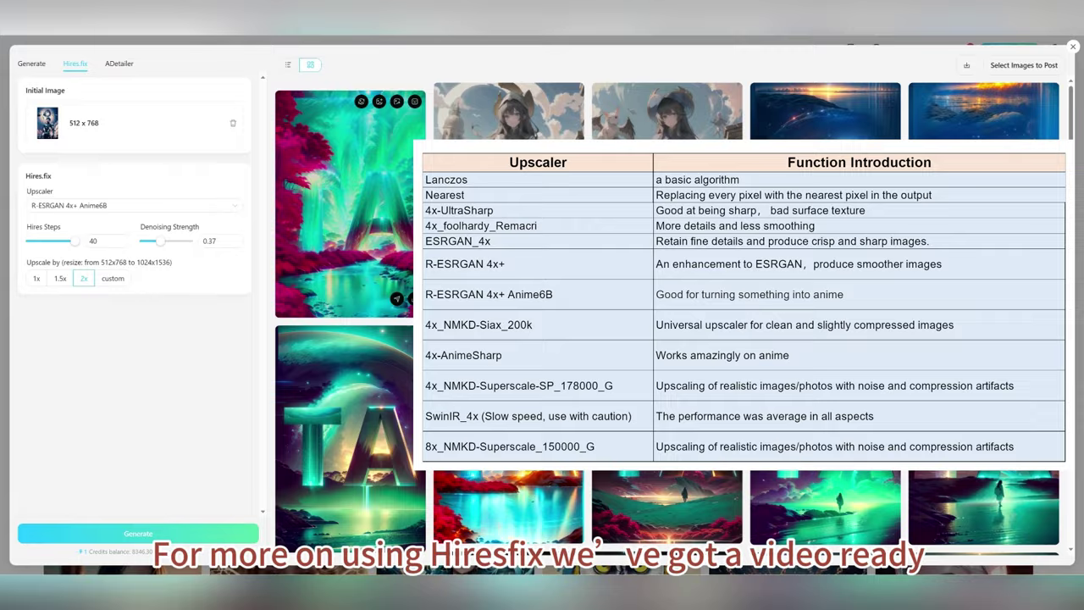
scroll(410, 257, "down", 5)
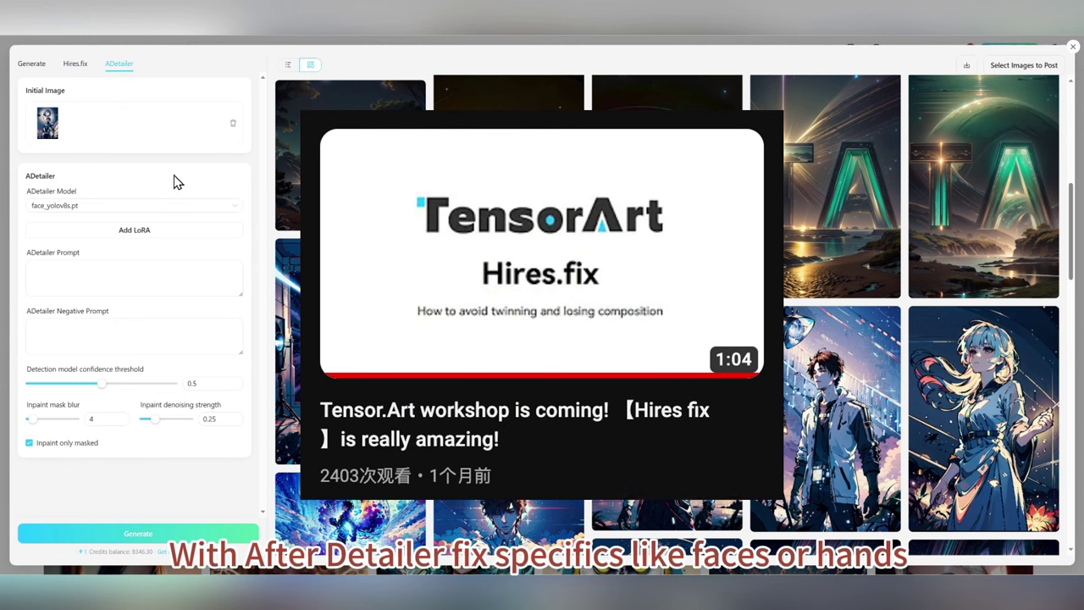
Switch the ADetailer detection model to face_yolov8m.pt.
left_click(94, 208)
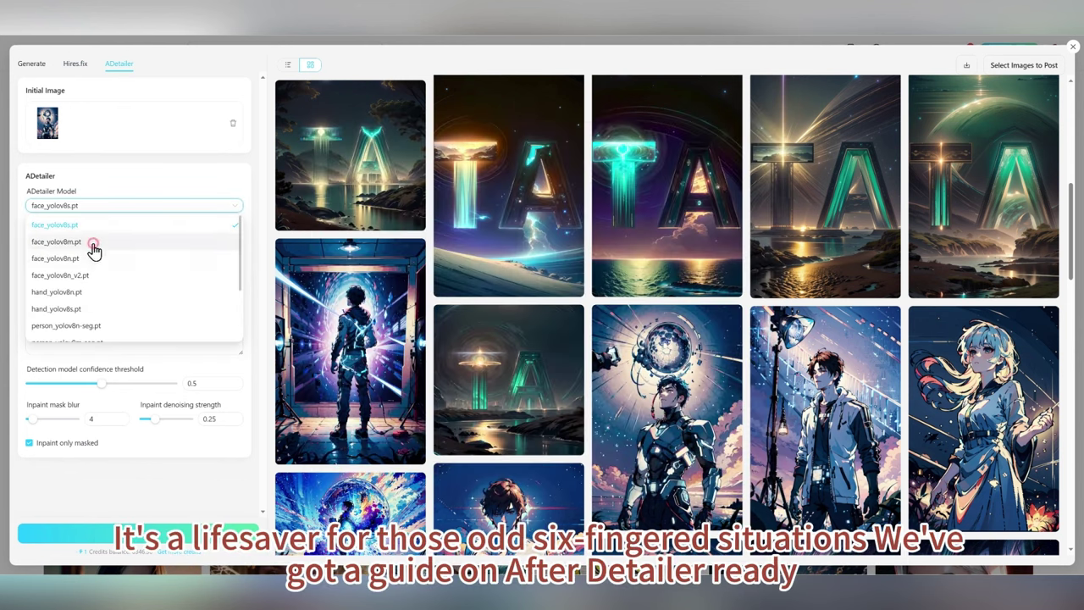
left_click(91, 244)
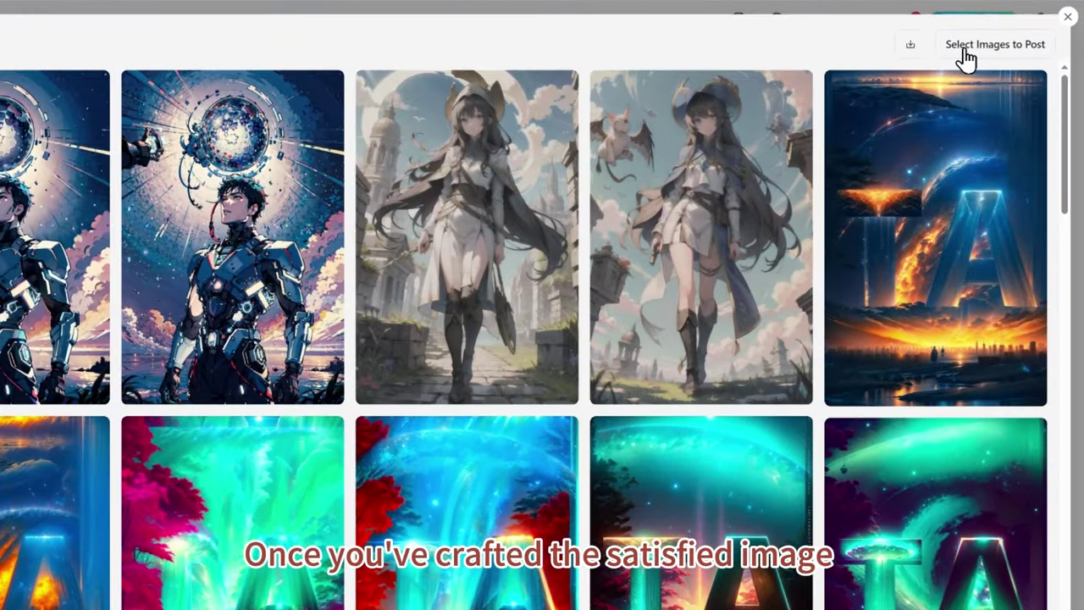
Pick the moon-boy, portal-boy and reaching-boy images, among others, for a new post.
left_click(965, 49)
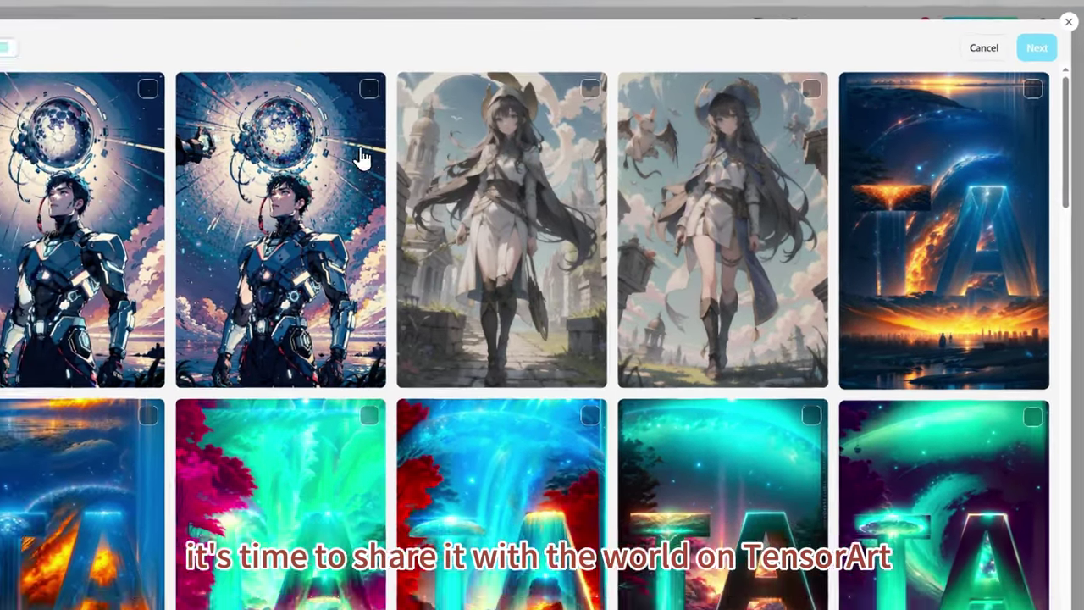
scroll(598, 189, "down", 10)
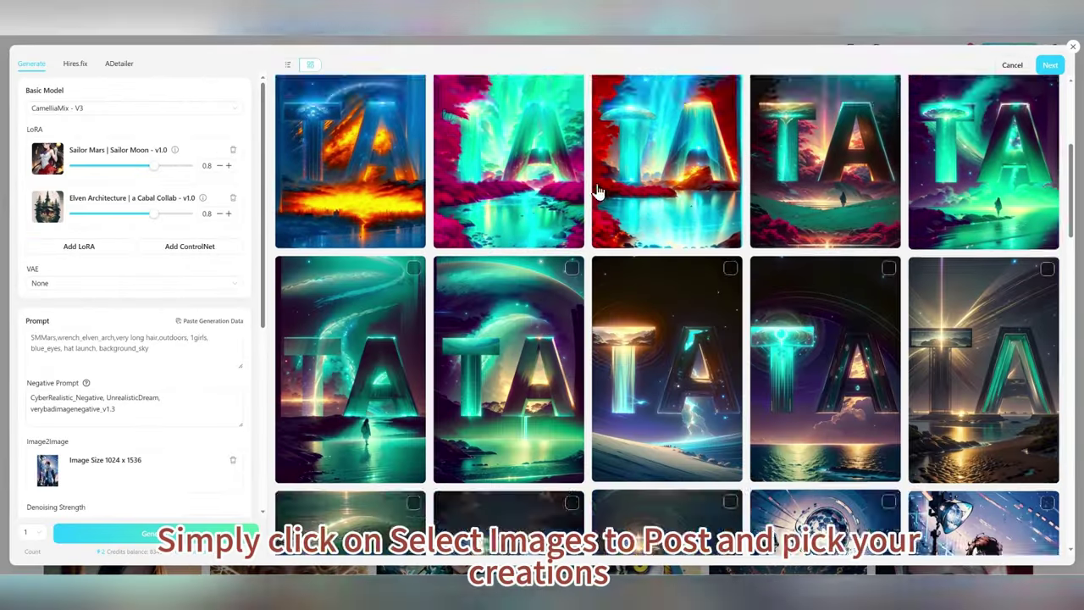
scroll(805, 212, "down", 3)
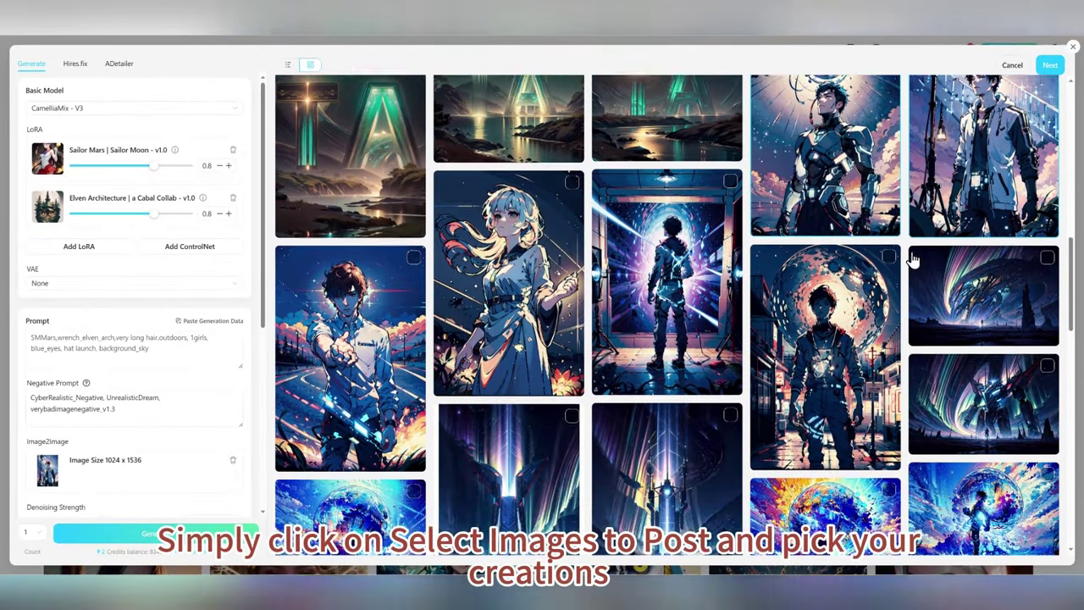
left_click(770, 250)
left_click(699, 240)
left_click(317, 324)
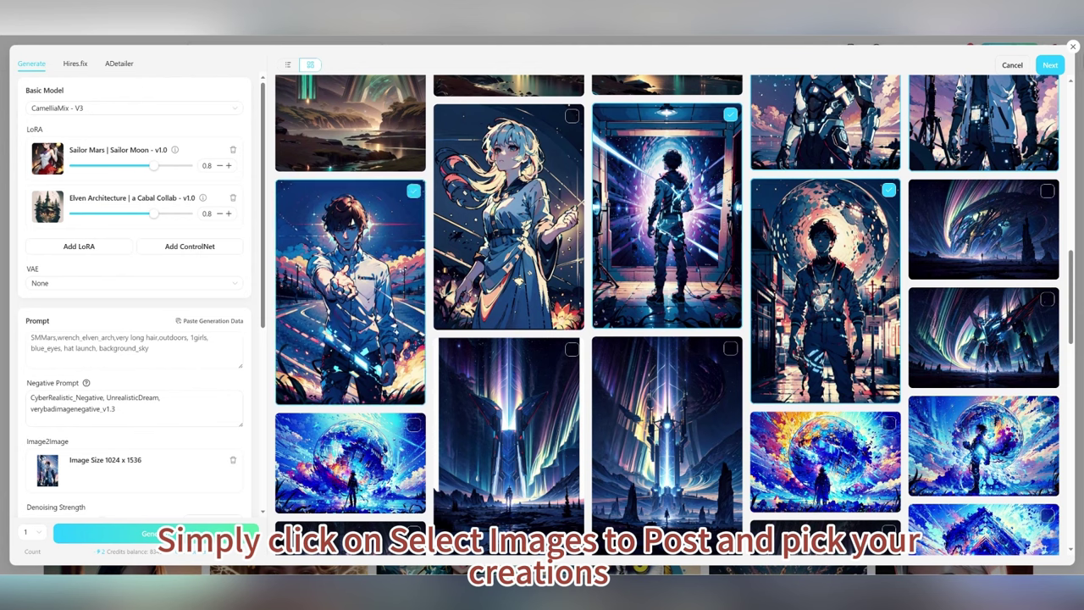
left_click(1053, 65)
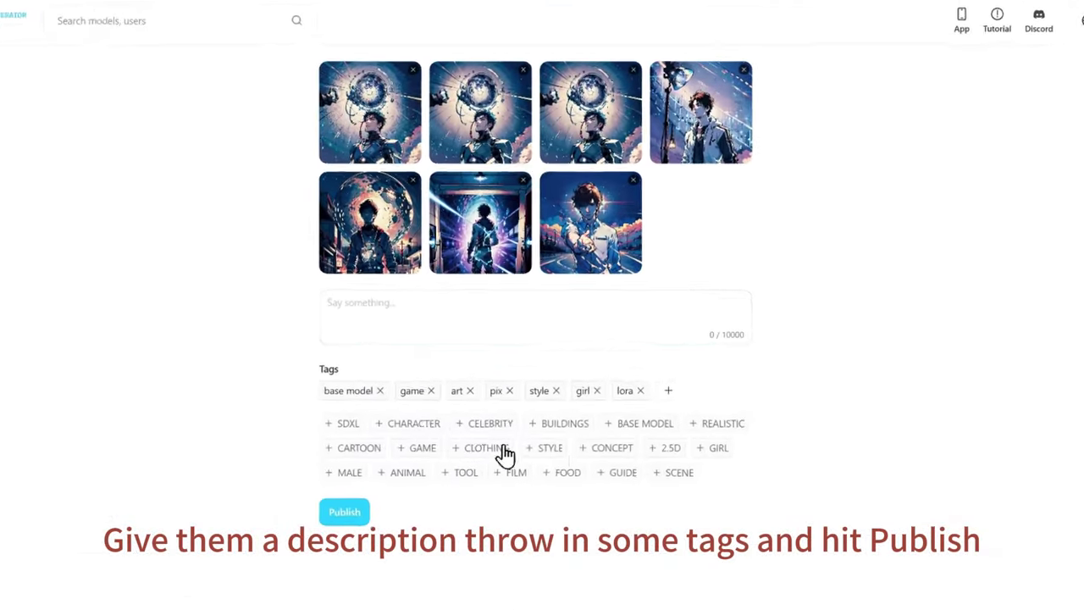
Tag the post MALE, STYLE and 2.5D, describe it as 'handsome armored man', and publish.
left_click(322, 517)
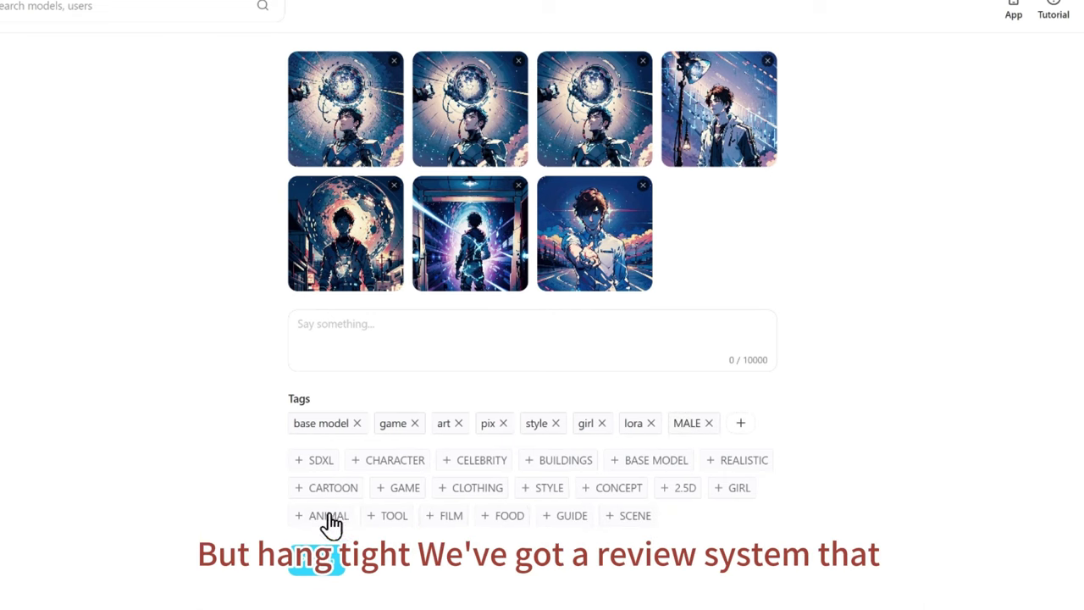
left_click(541, 491)
left_click(615, 512)
left_click(468, 321)
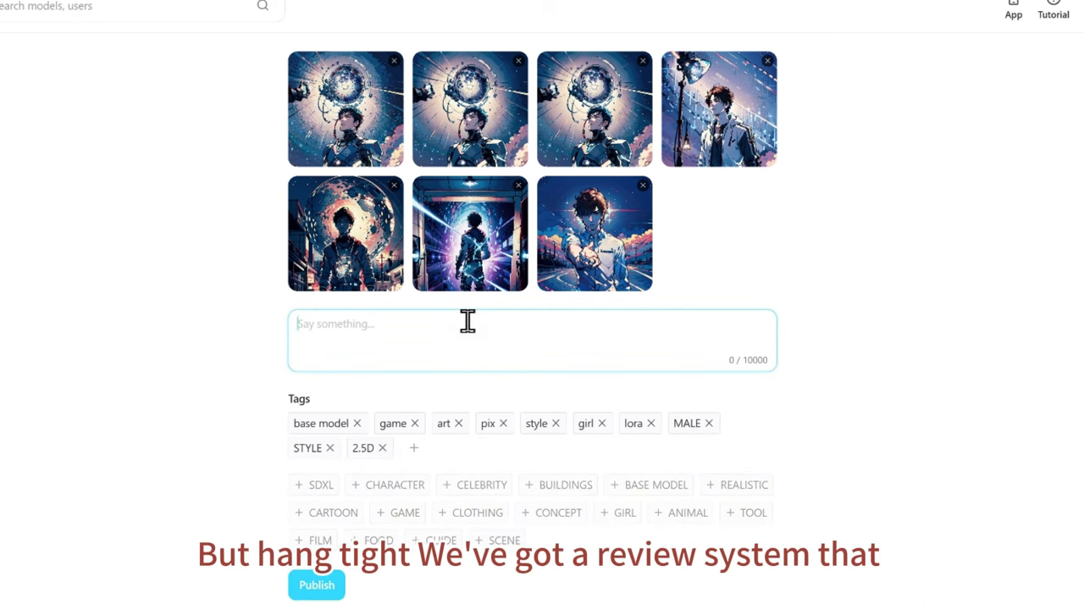
type("handsome armored man")
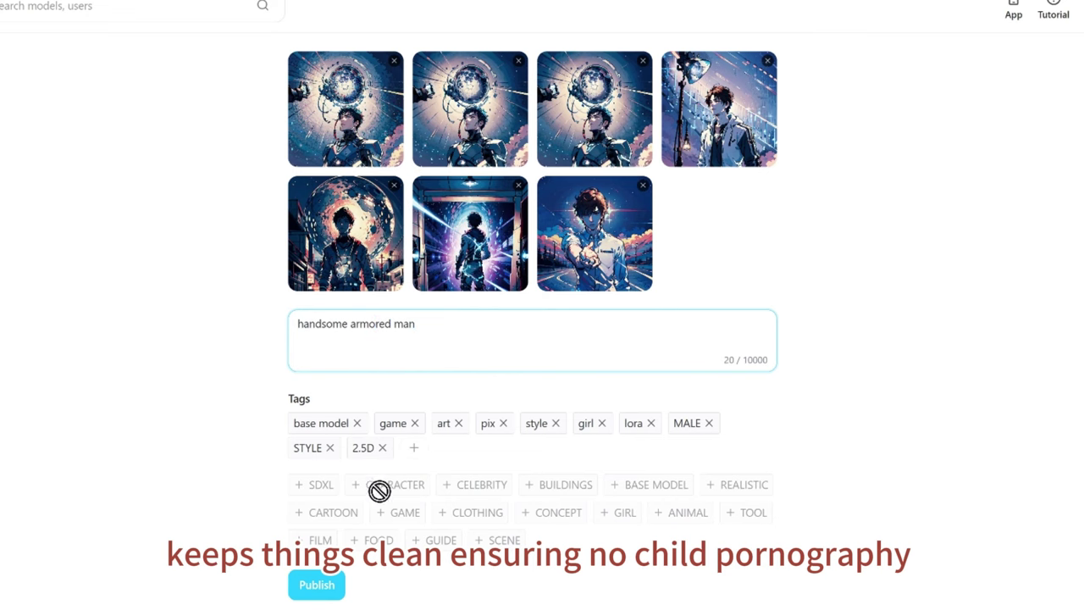
left_click(311, 593)
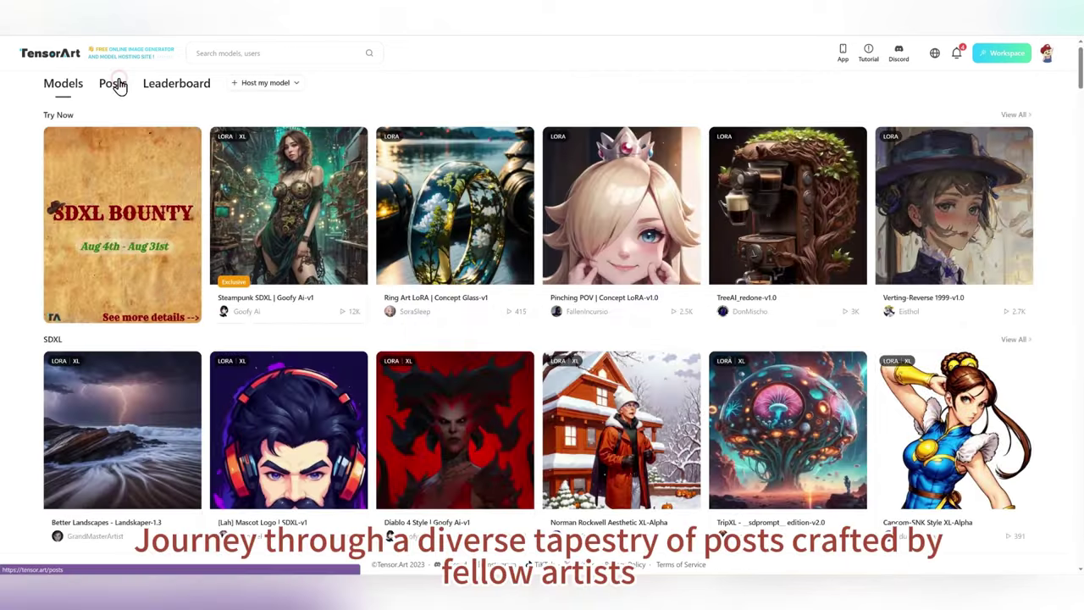
On the Posts feed, try Newest and Trending Today, settle on Weekly Trends, and scroll through.
left_click(161, 104)
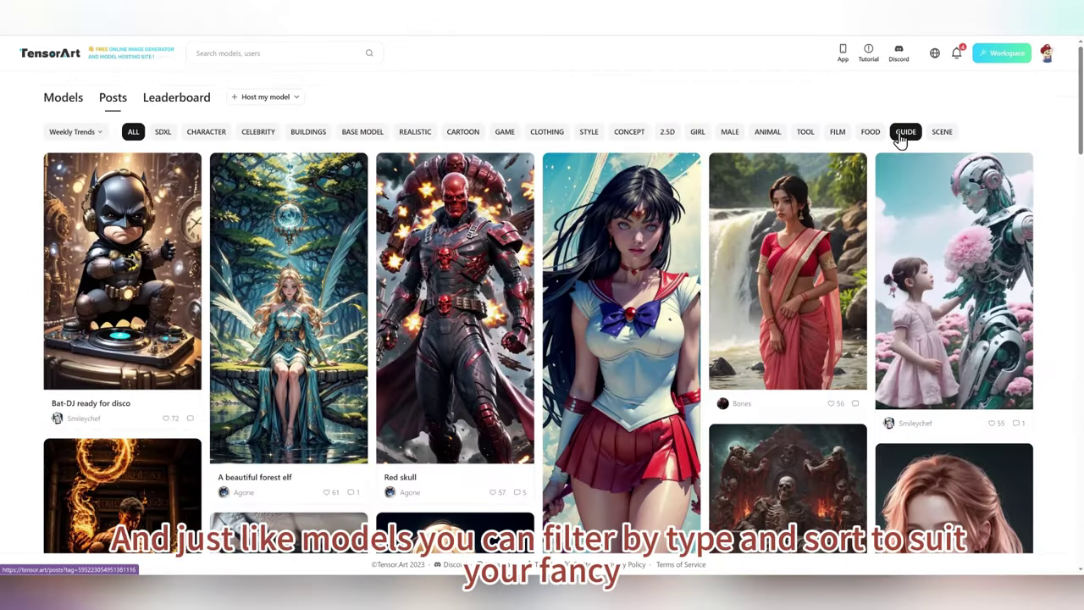
left_click(92, 132)
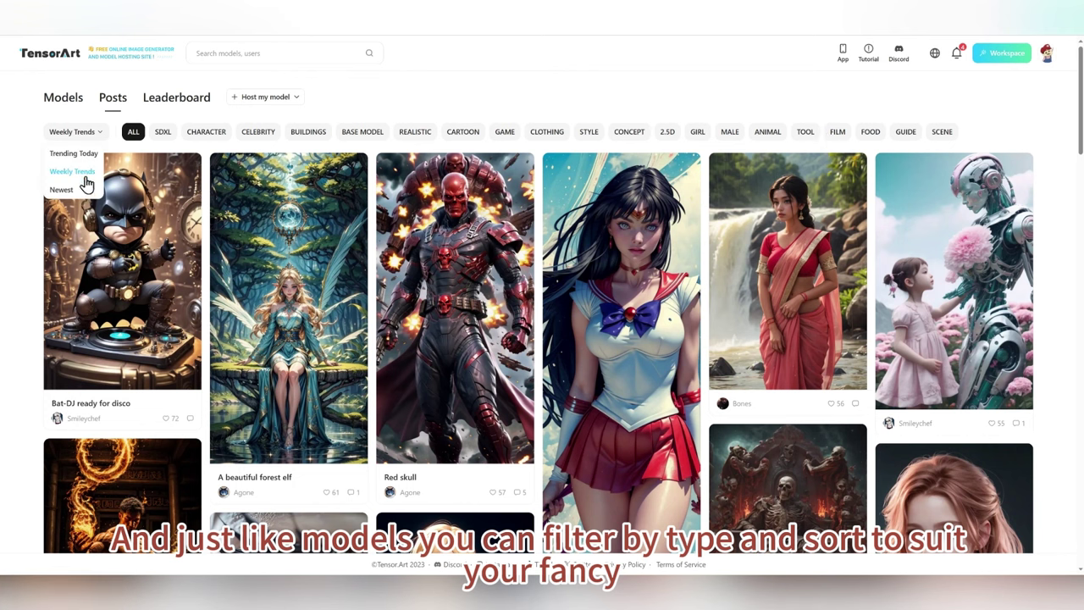
left_click(71, 191)
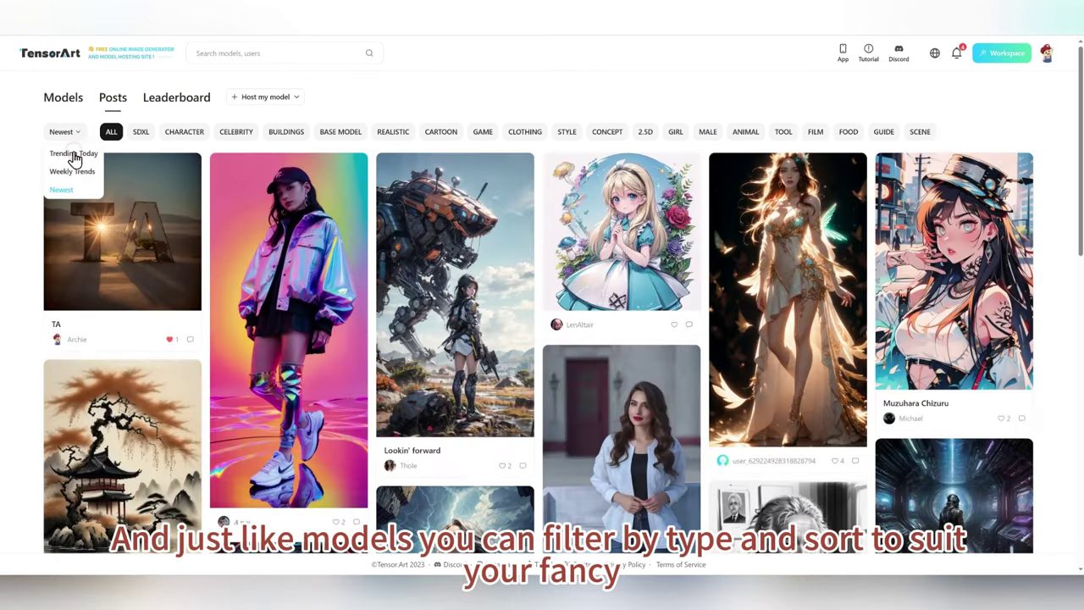
left_click(73, 155)
left_click(71, 172)
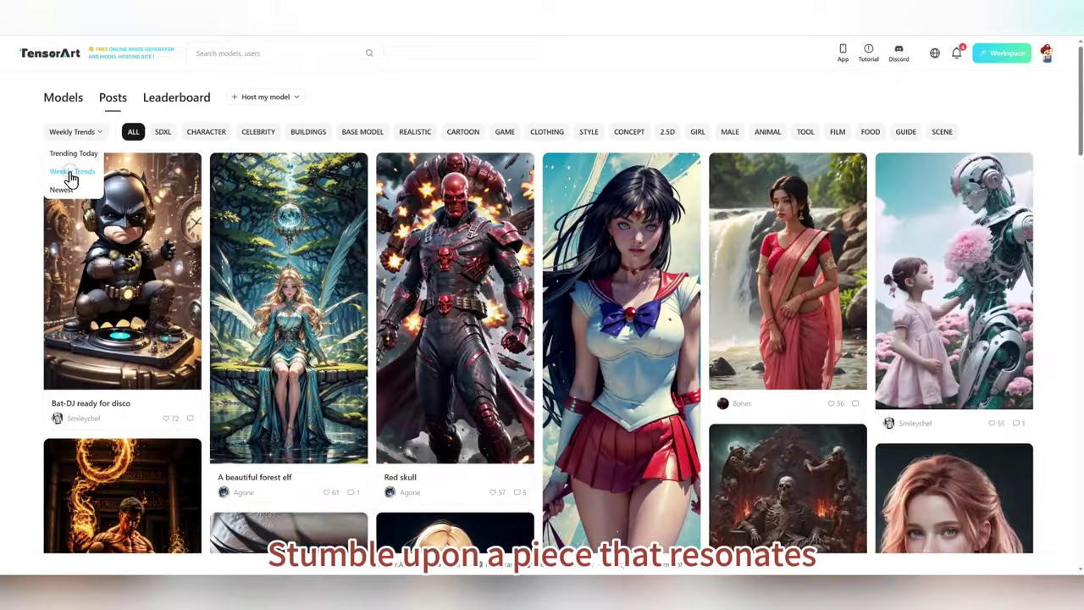
scroll(25, 276, "down", 2)
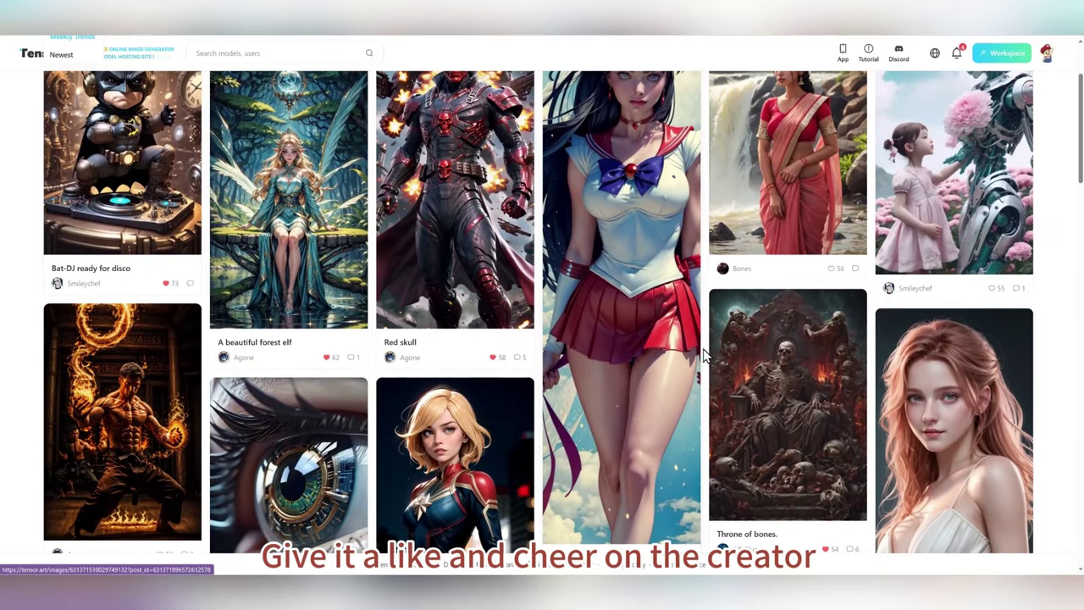
scroll(636, 338, "down", 2)
mouse_move(503, 263)
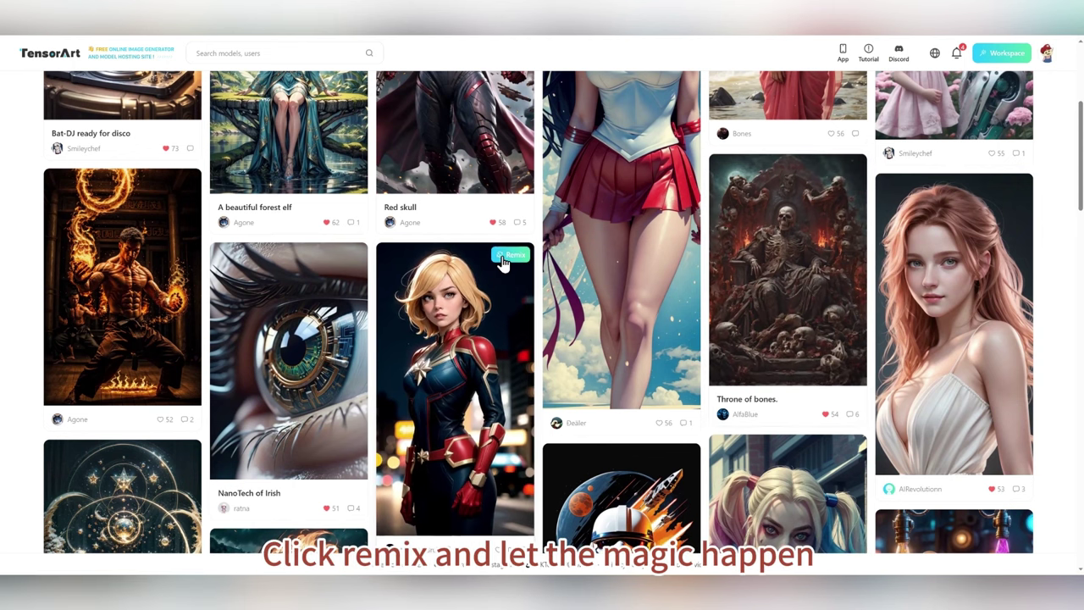
left_click(502, 257)
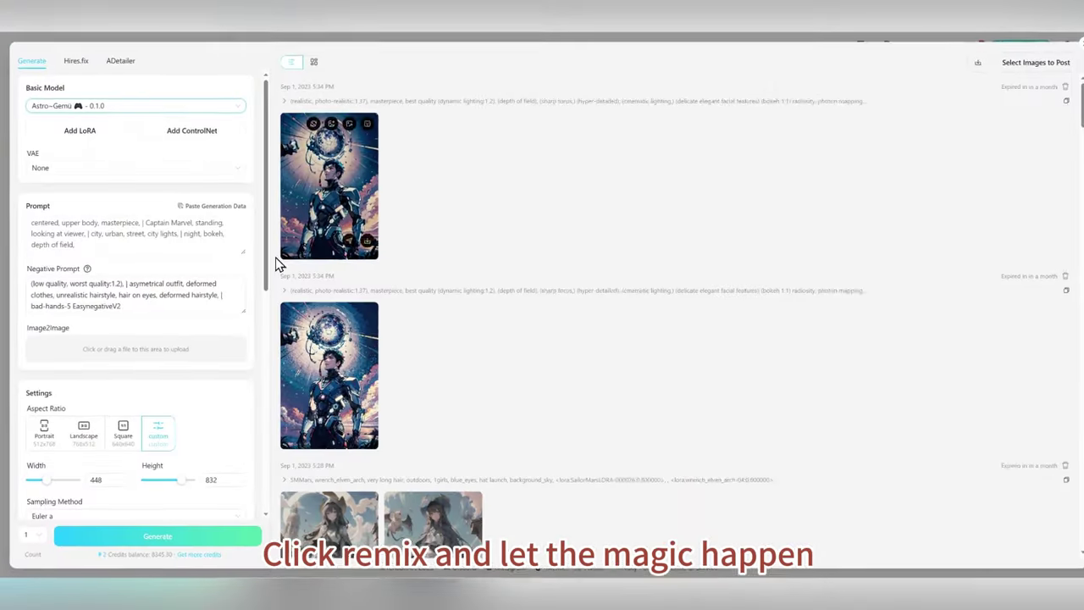
scroll(278, 279, "down", 5)
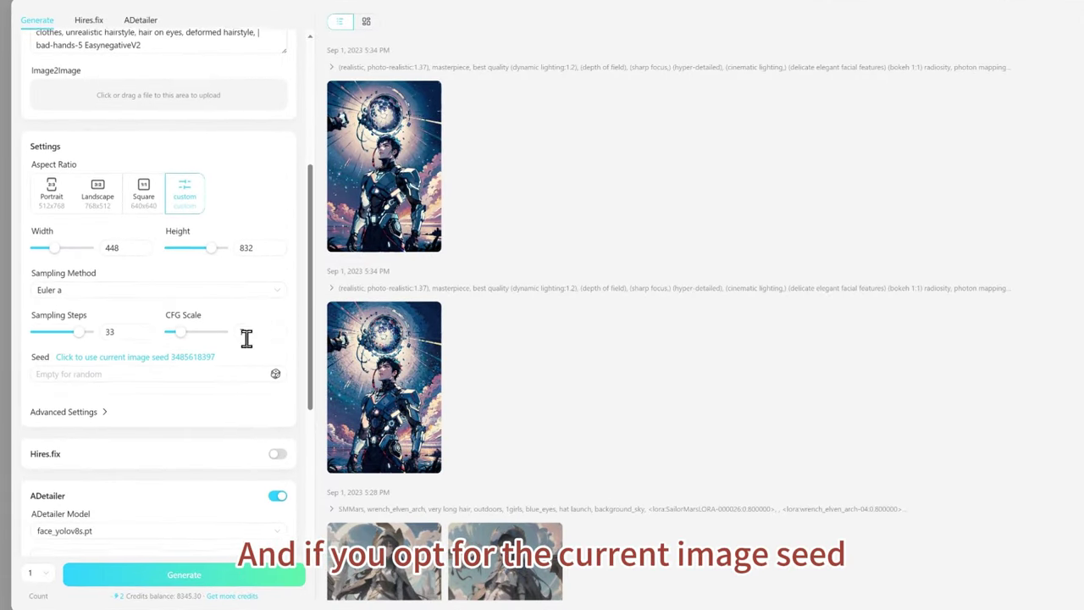
scroll(212, 398, "down", 4)
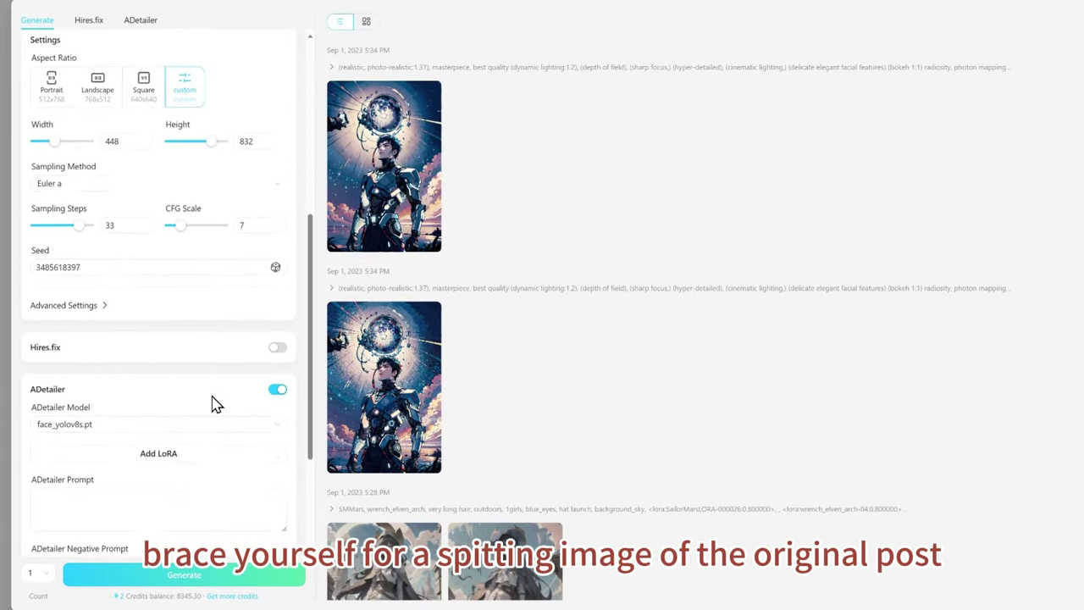
left_click(161, 574)
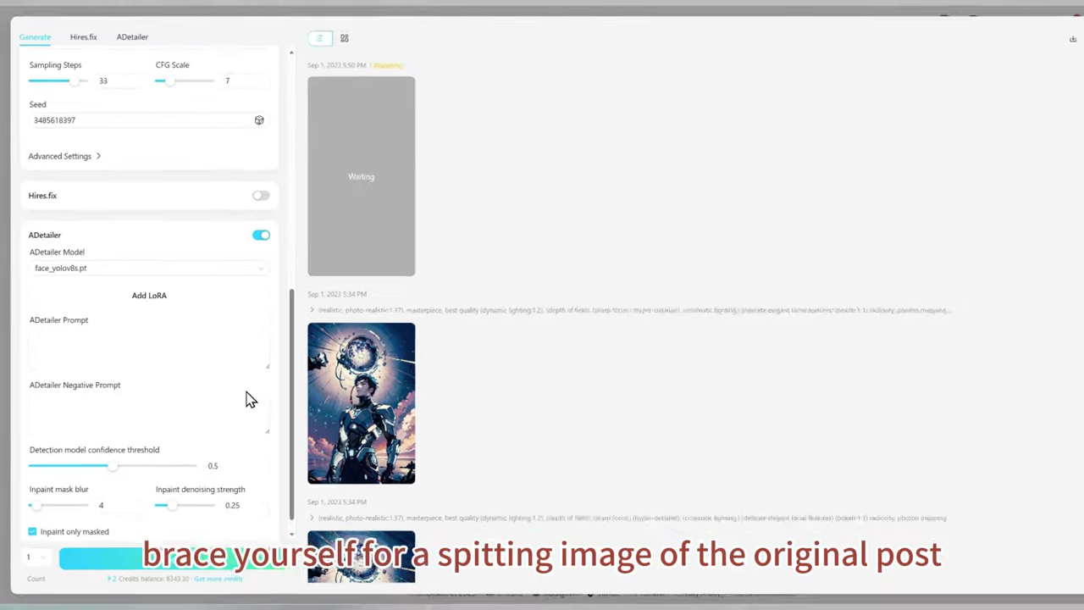
left_click(368, 207)
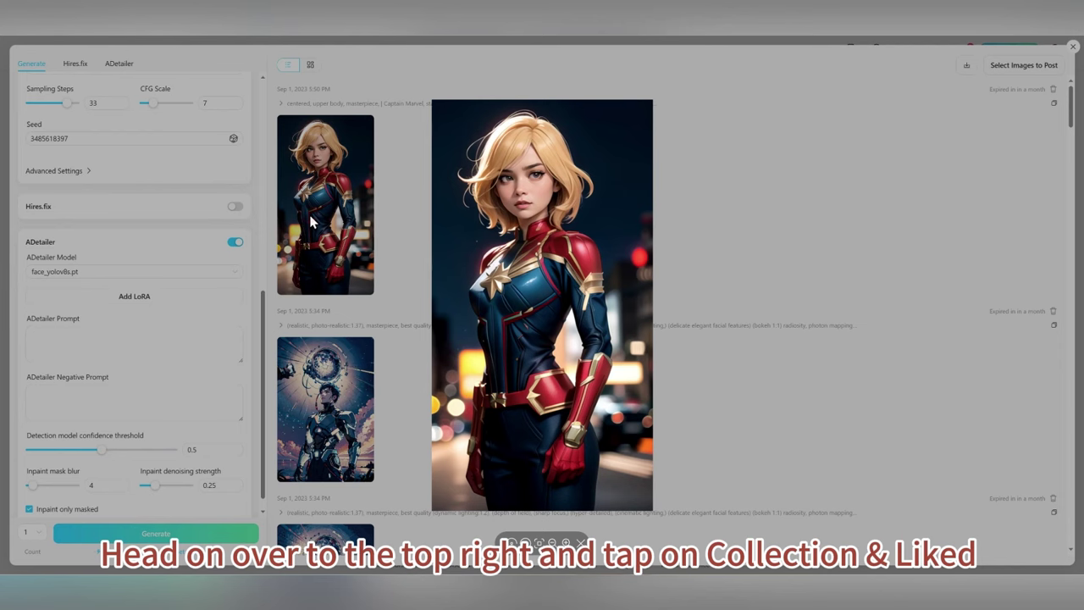
Close the image preview and browse the Liked Posts under Collection & Liked.
left_click(871, 87)
left_click(1069, 46)
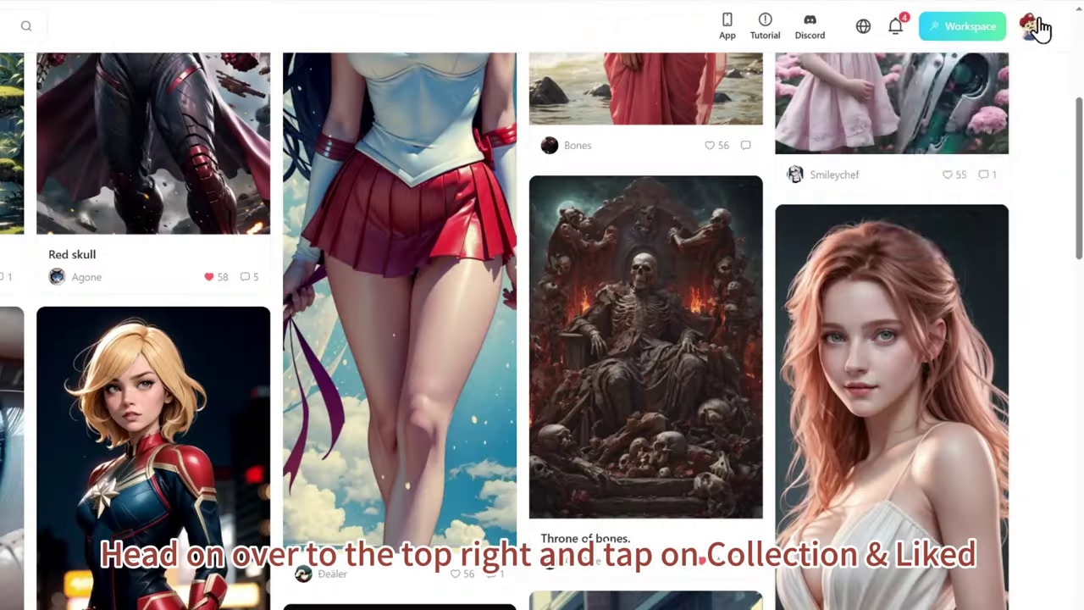
mouse_move(1055, 44)
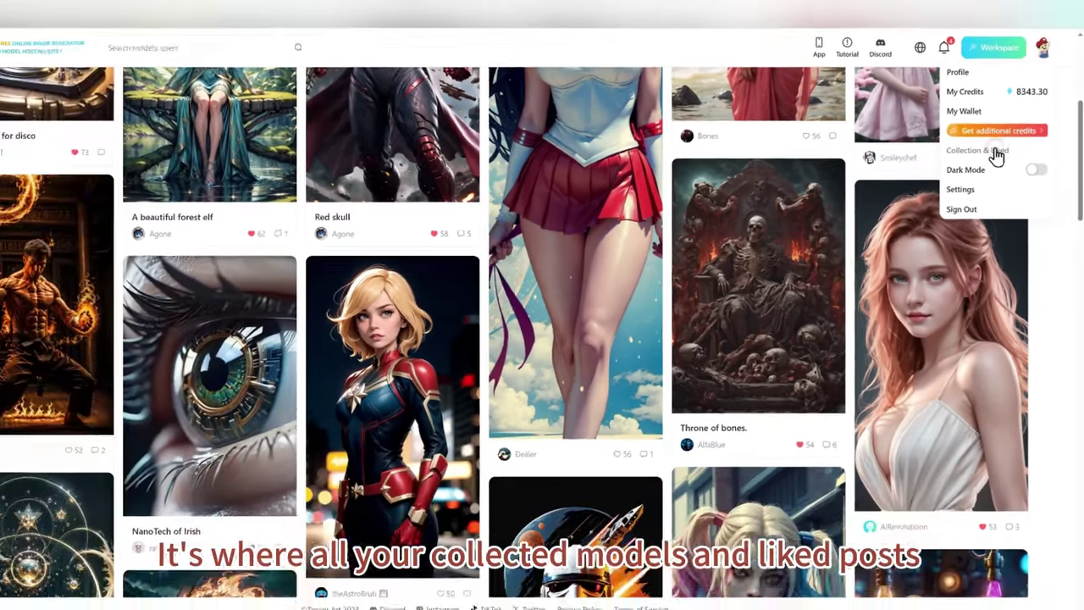
left_click(972, 166)
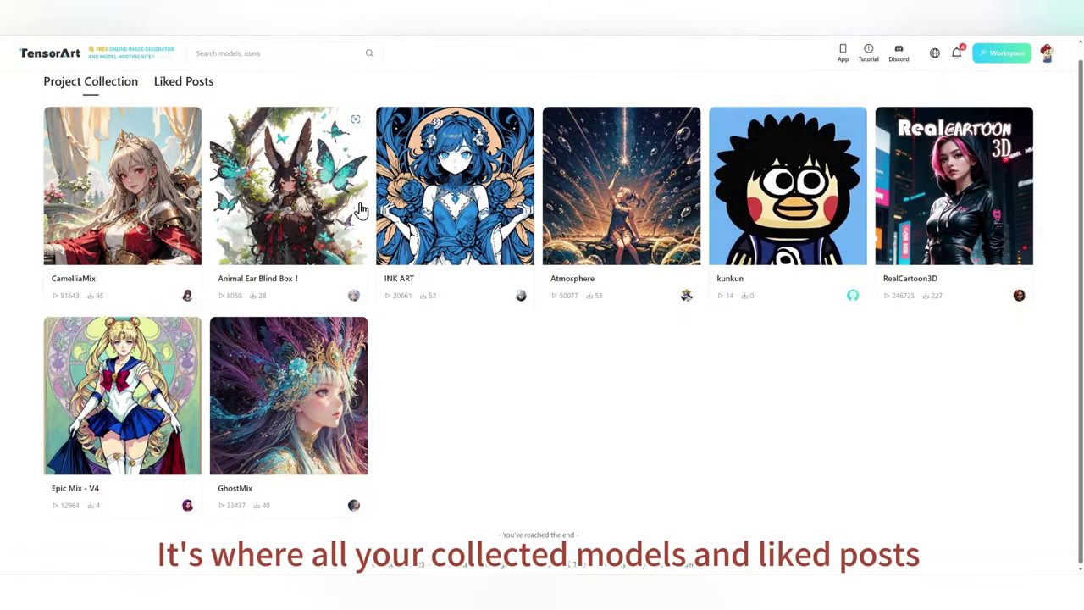
left_click(193, 84)
scroll(207, 250, "down", 2)
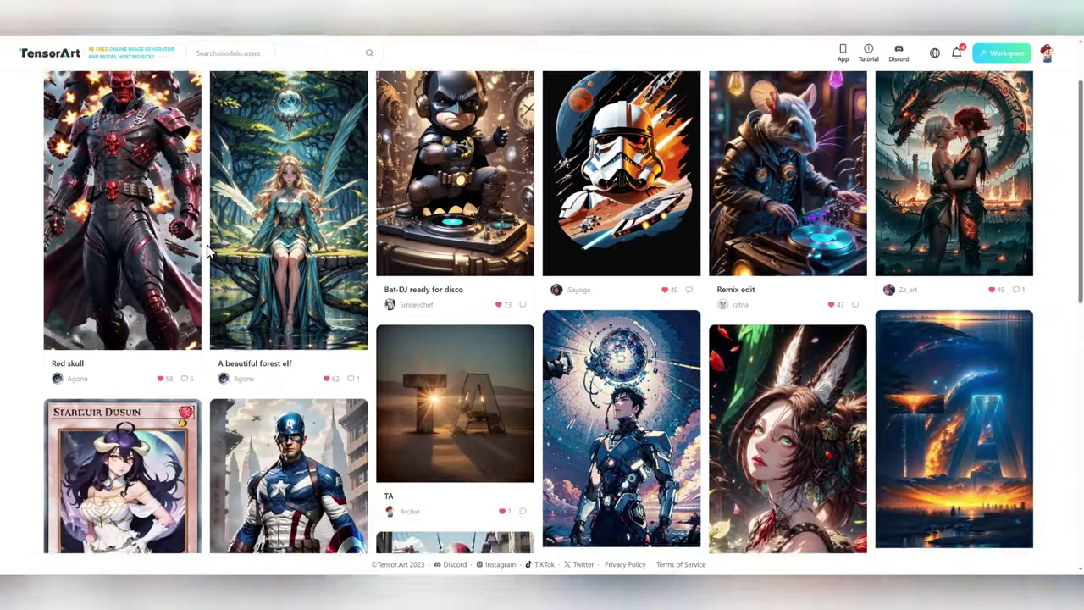
scroll(207, 250, "down", 4)
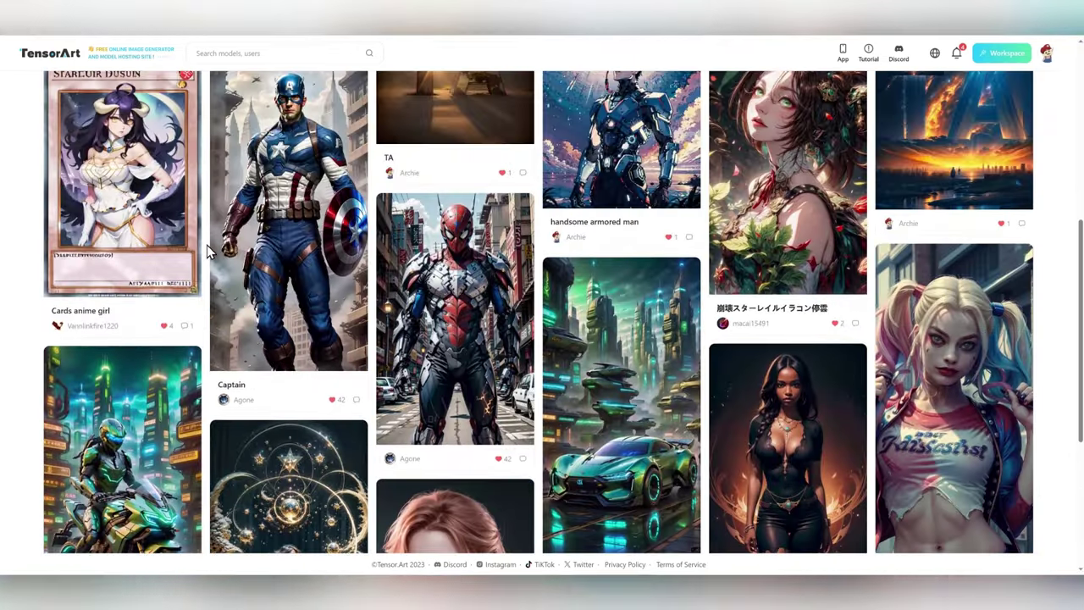
scroll(208, 250, "up", 5)
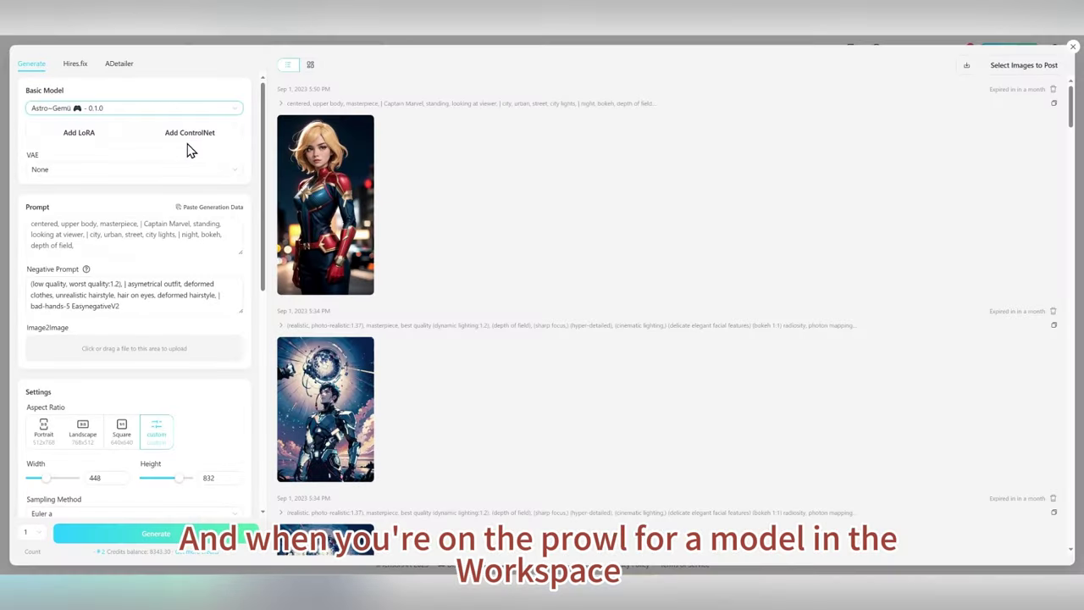
Choose RealCartoon3D from My Collection as the base model.
left_click(136, 108)
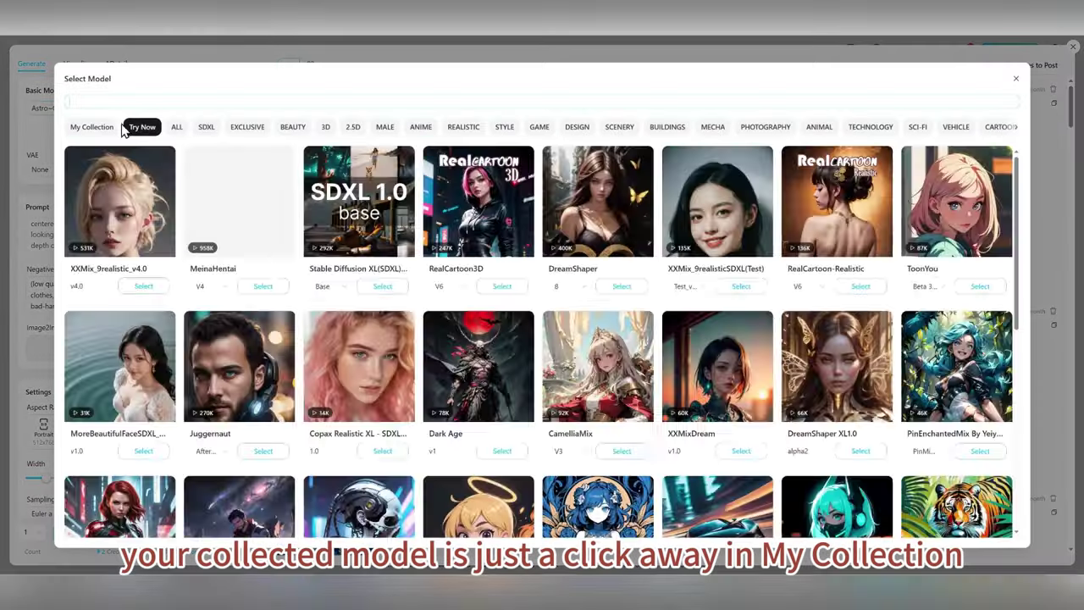
left_click(91, 133)
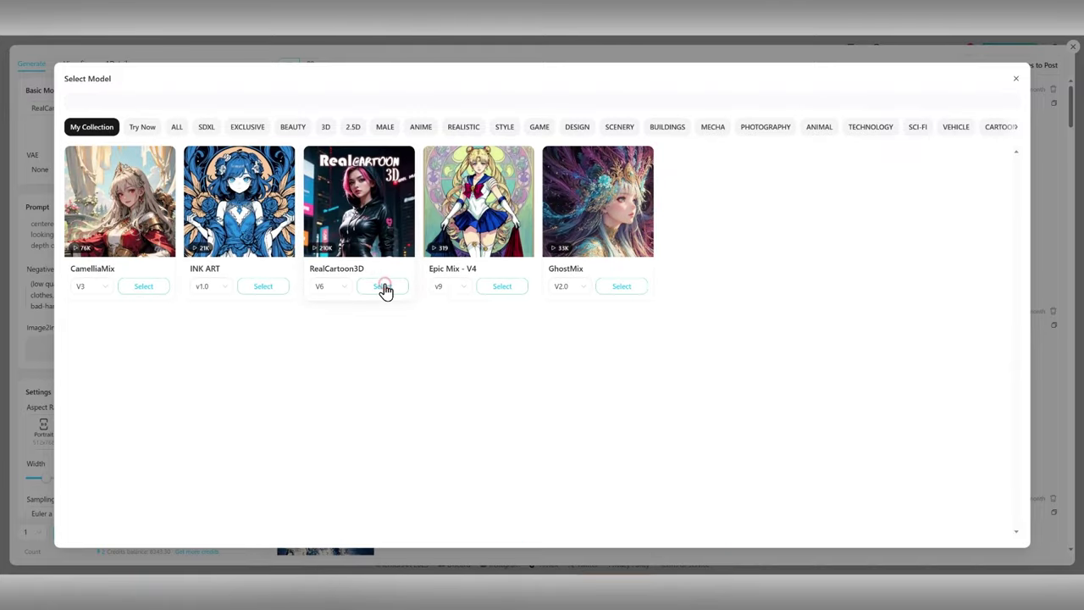
left_click(383, 288)
Add the Animal Ear Blind Box LoRA from the collected LoRAs.
left_click(65, 135)
left_click(88, 130)
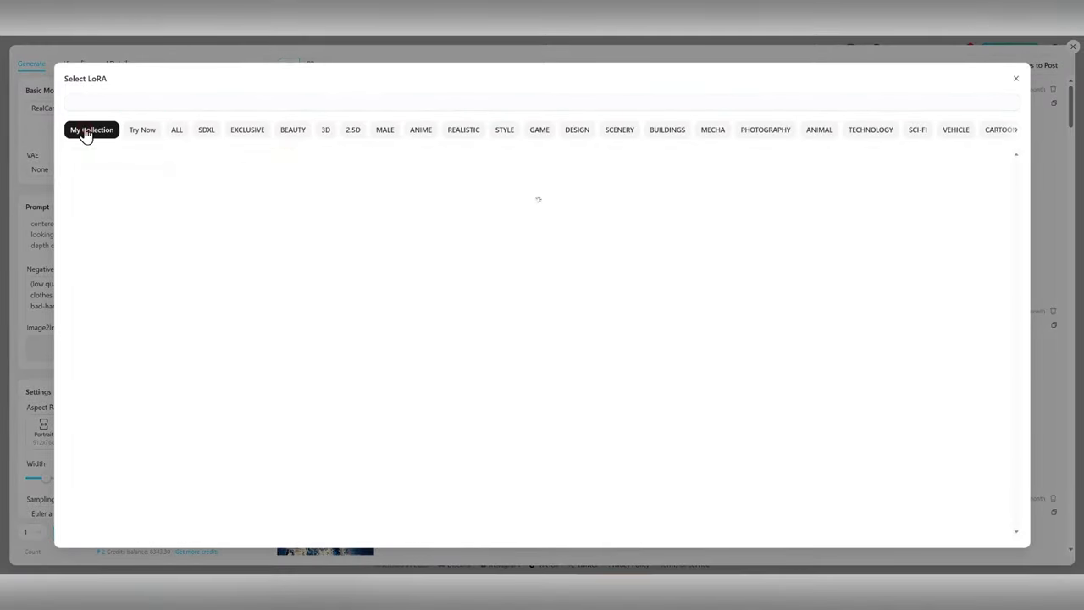
left_click(156, 290)
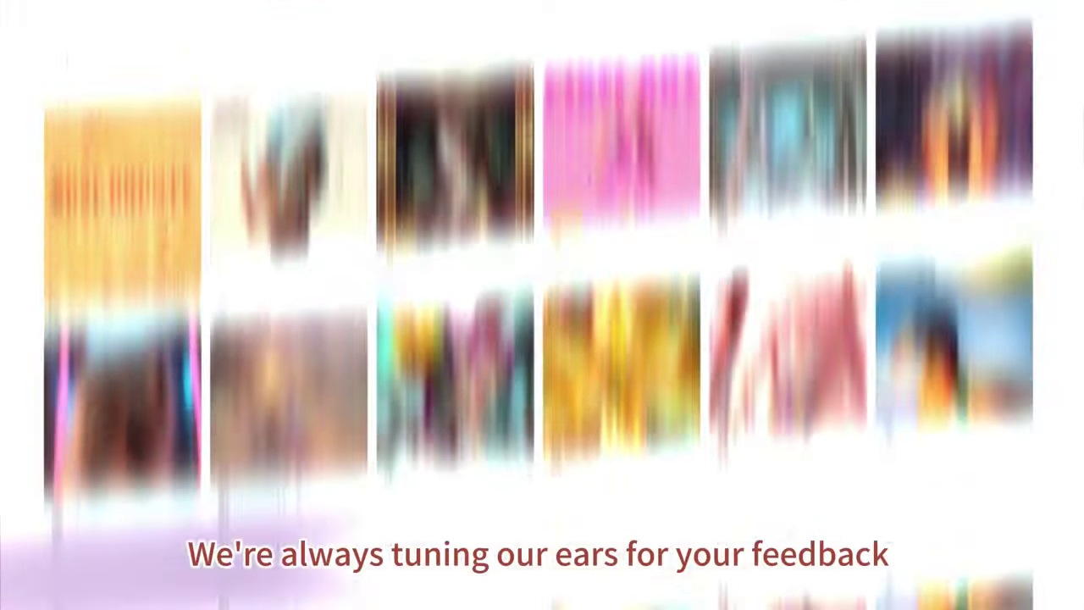
Scroll down through the Trending grid of checkpoint and LoRA cards on the homepage.
scroll(25, 167, "down", 5)
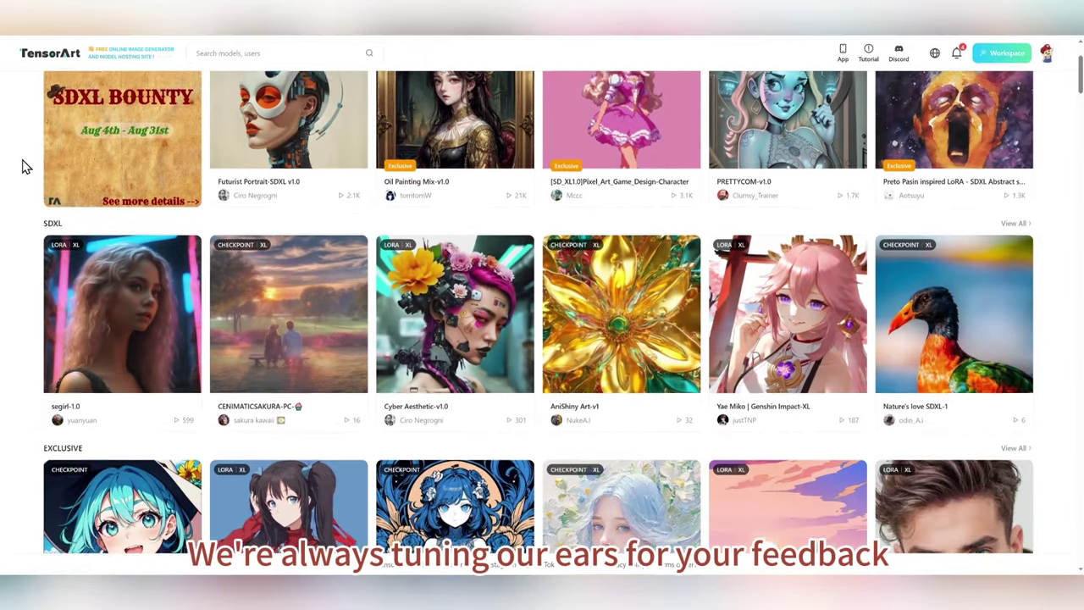
scroll(25, 167, "down", 6)
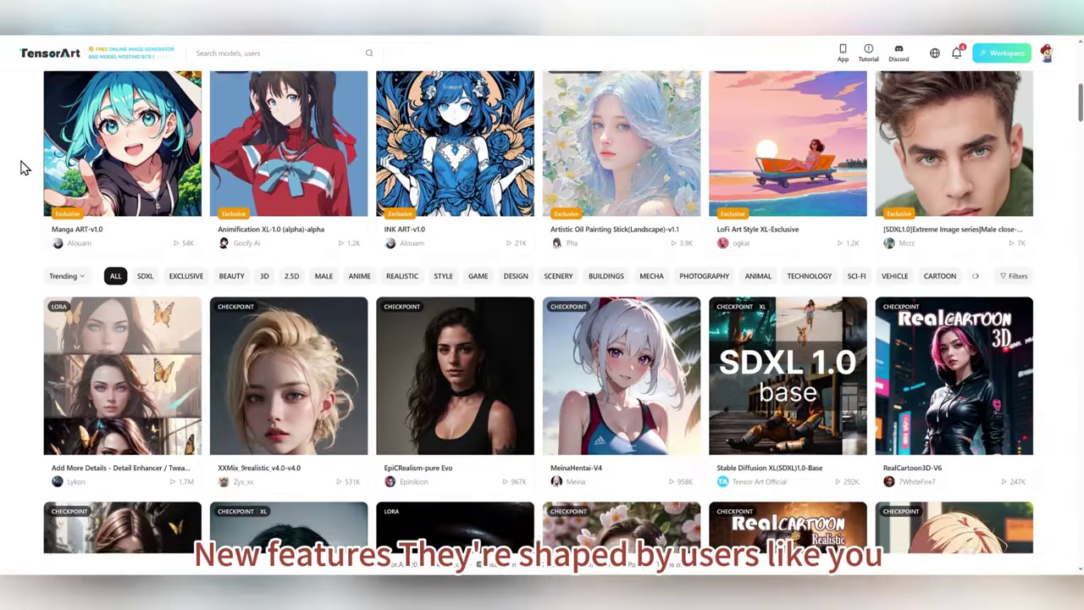
scroll(25, 167, "down", 5)
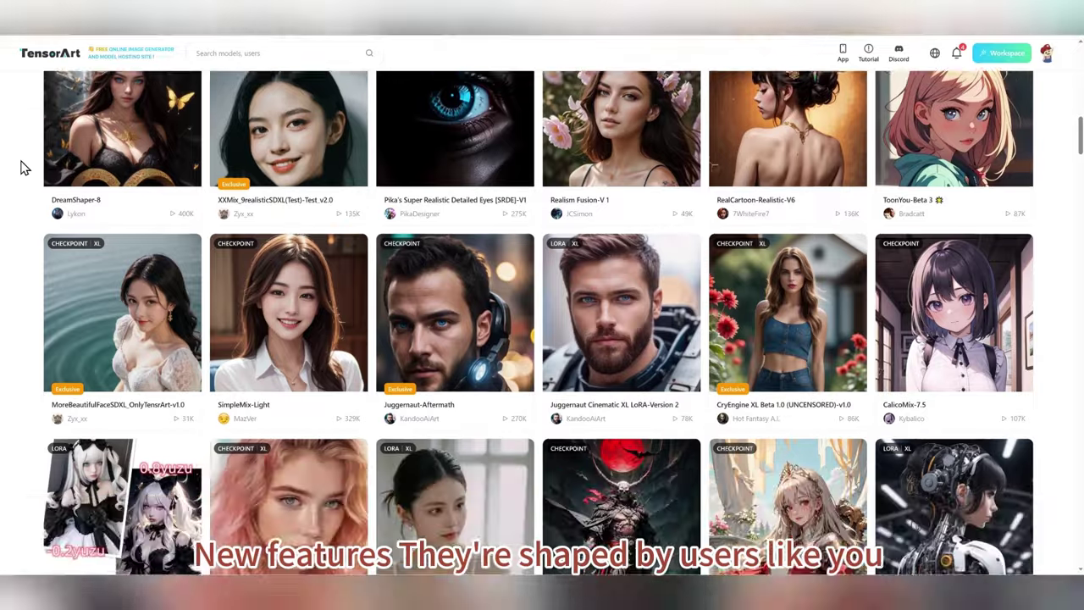
scroll(25, 167, "down", 6)
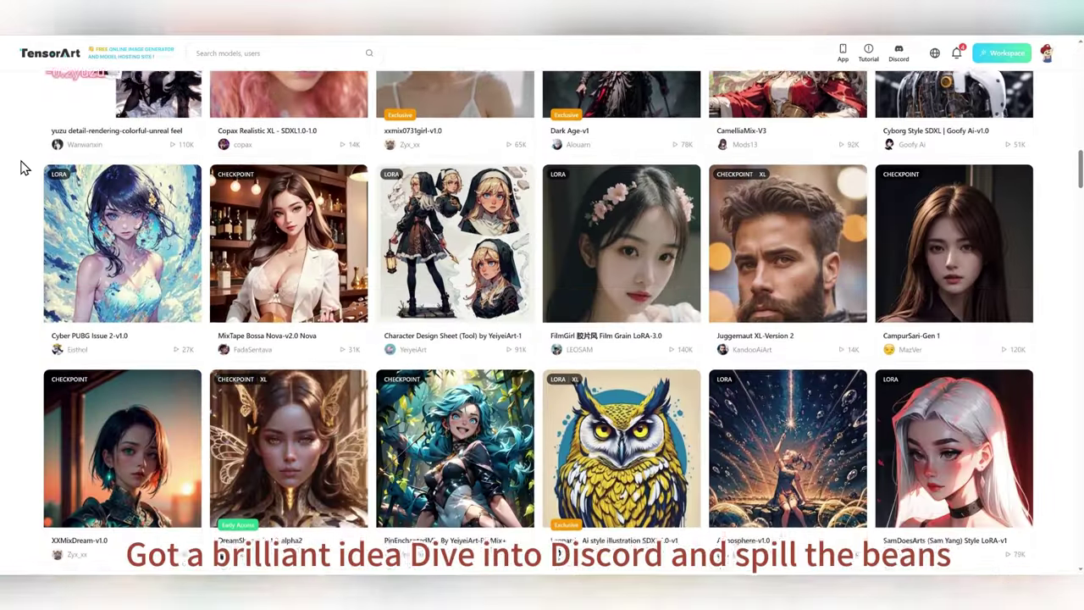
scroll(26, 166, "down", 2)
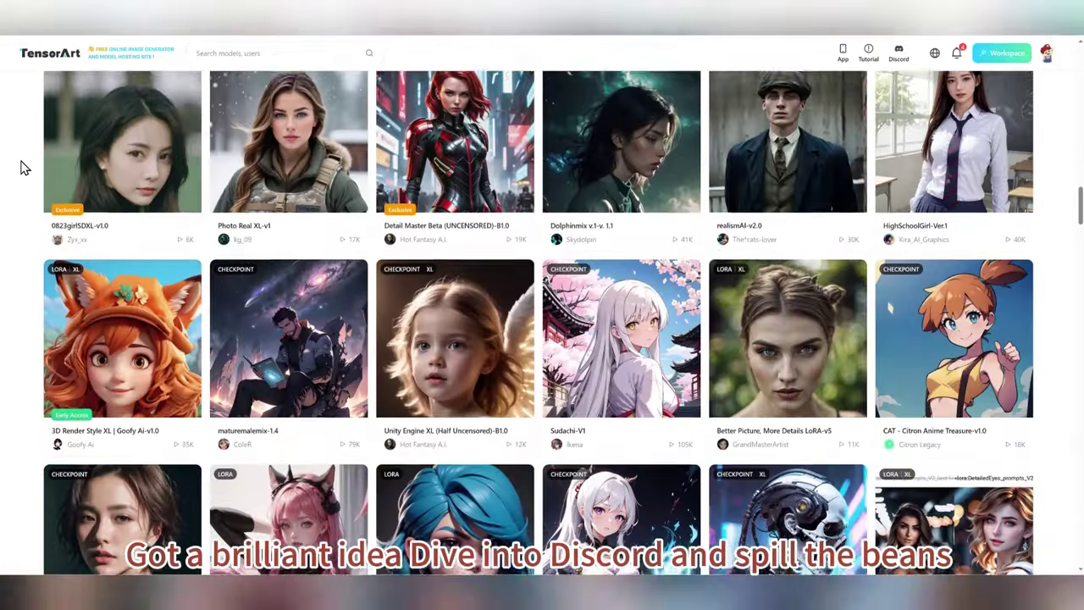
scroll(26, 167, "down", 5)
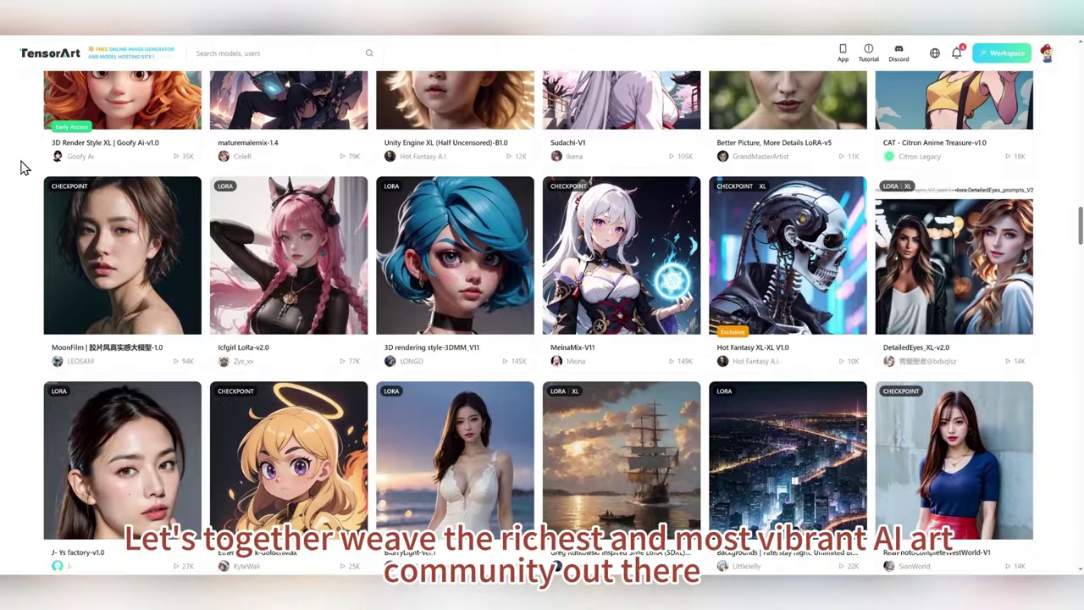
scroll(25, 167, "down", 2)
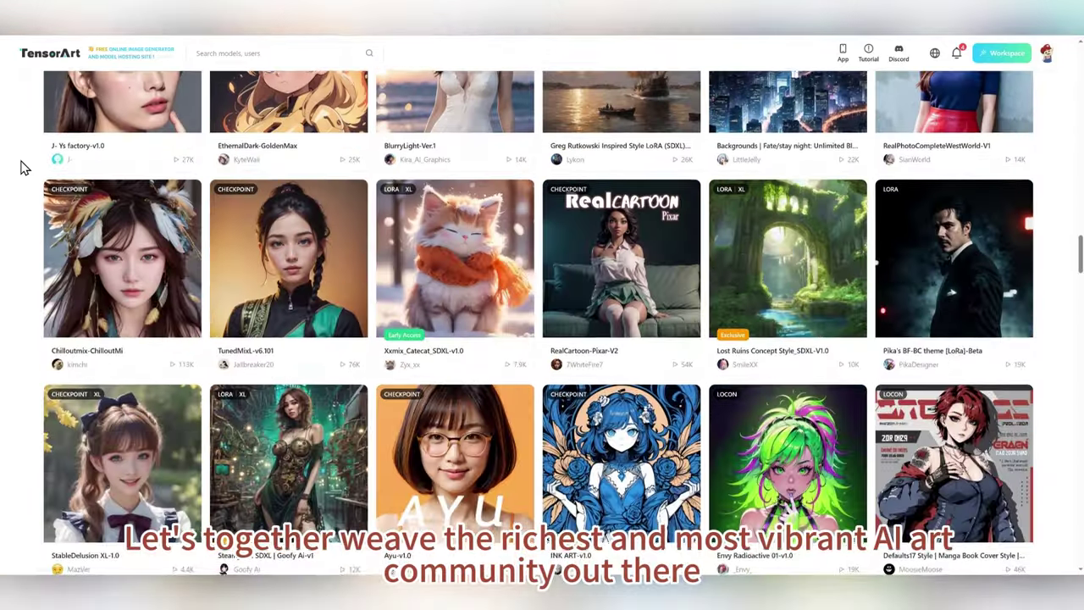